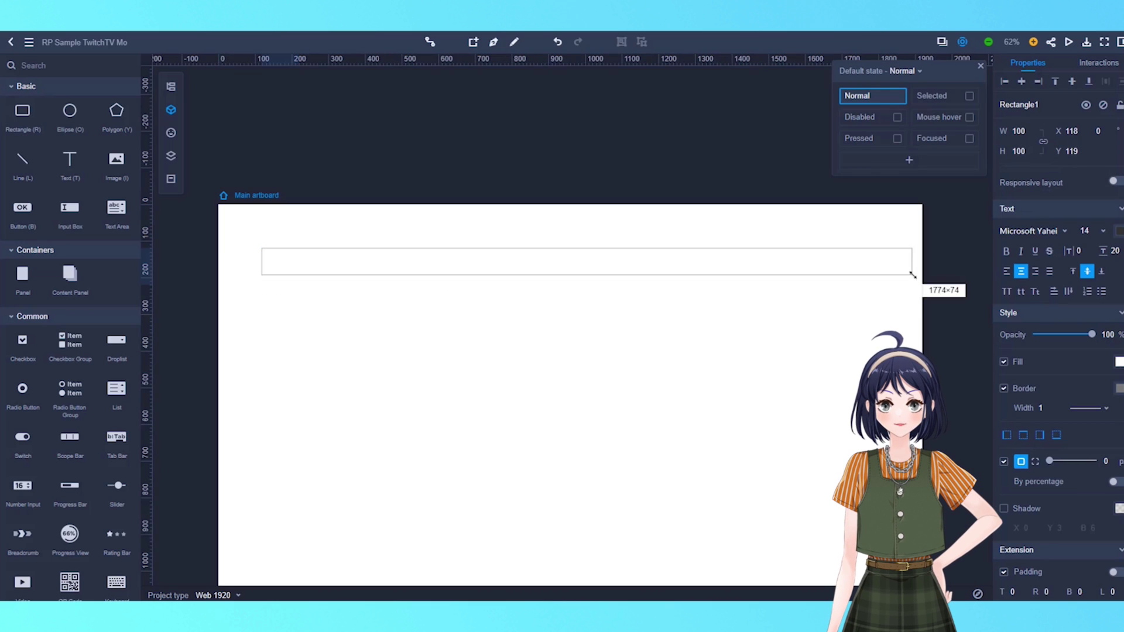
# Step: Draw a full-width rectangle, make it a borderless 1920 × 50 px bar, and move it above the main artboard
pyautogui.moveTo(262, 273); pyautogui.dragTo(220, 286)
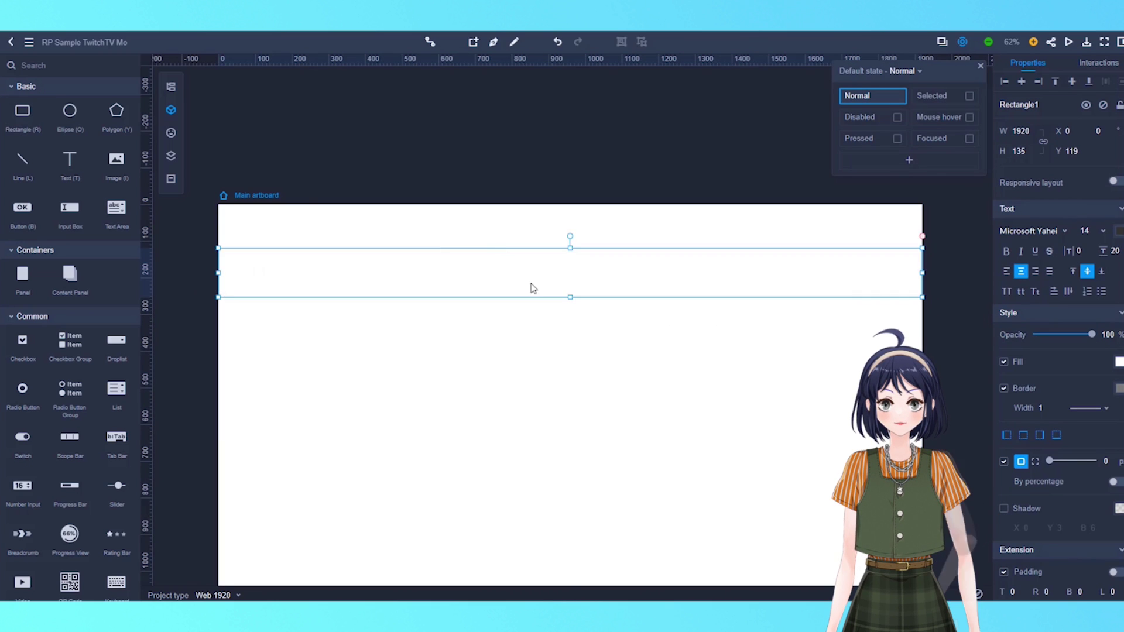
pyautogui.moveTo(529, 288); pyautogui.dragTo(534, 242)
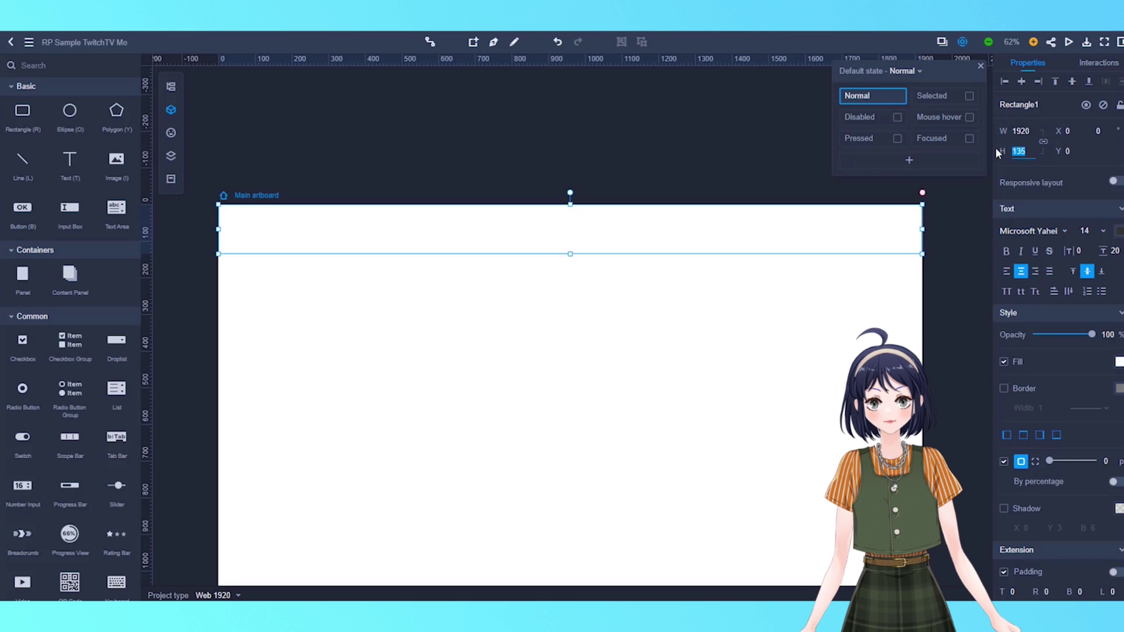
pyautogui.press('Return')
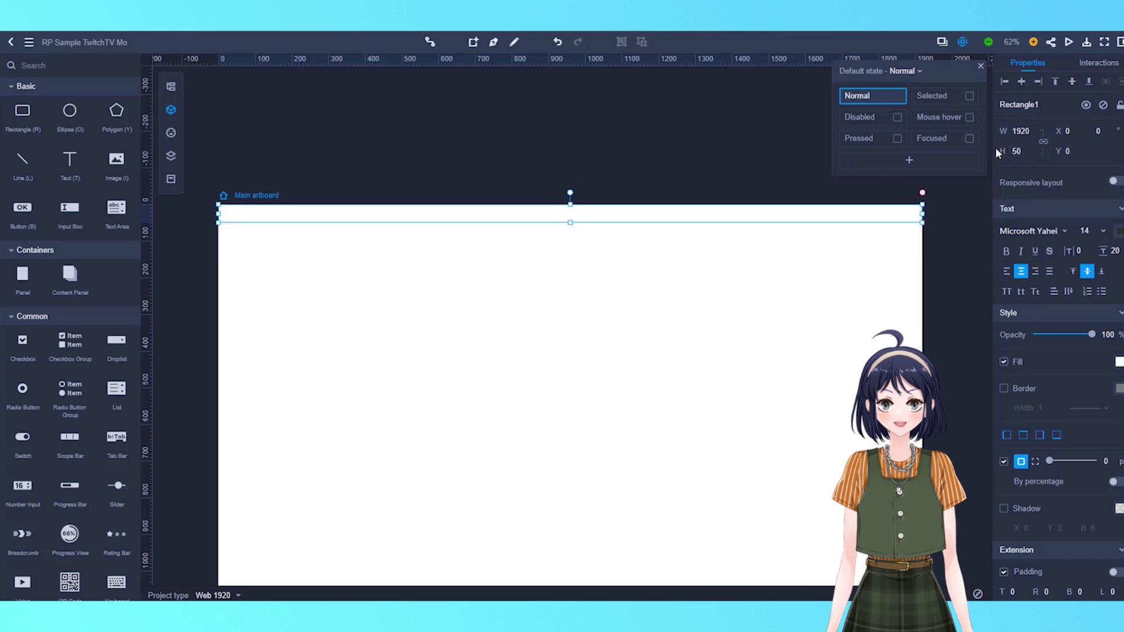
pyautogui.moveTo(418, 219); pyautogui.dragTo(421, 141)
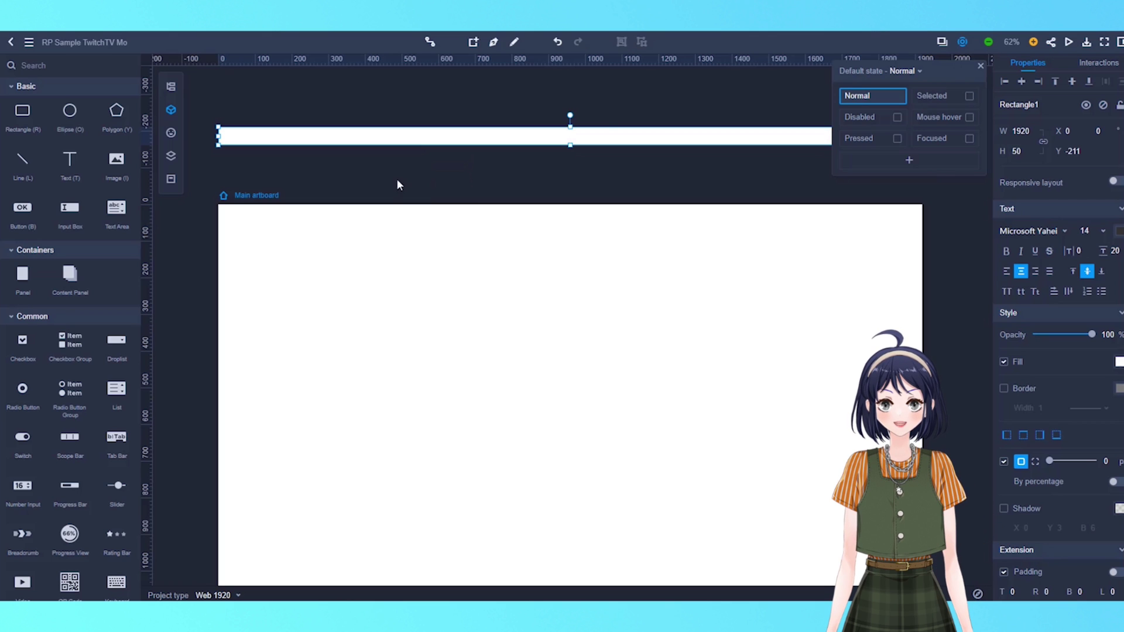
# Step: Place the Twitch wordmark component from the project library near the start of the white bar
pyautogui.scroll(3, 389, 183)
pyautogui.moveTo(445, 230); pyautogui.dragTo(548, 370)
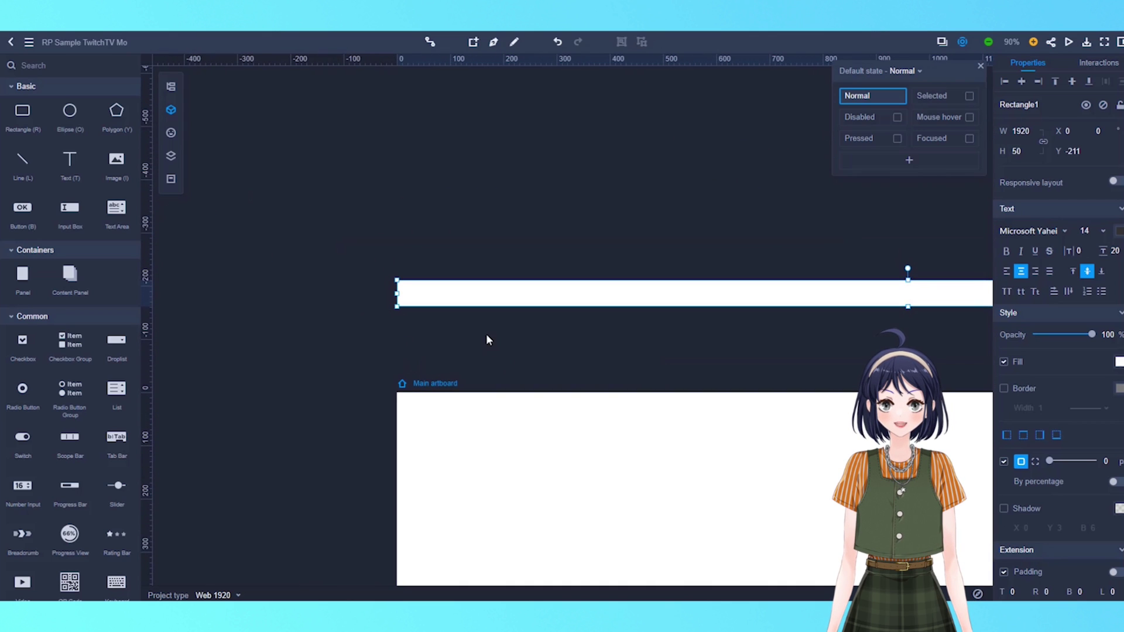
pyautogui.scroll(2, 486, 340)
pyautogui.click(171, 156)
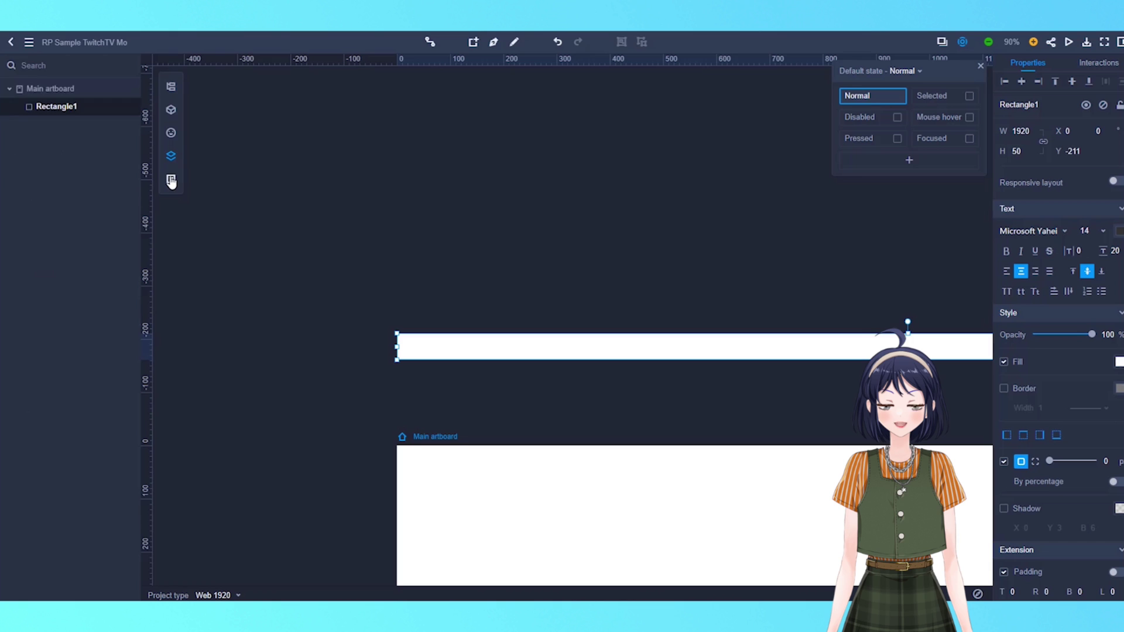
pyautogui.click(171, 181)
pyautogui.moveTo(51, 219); pyautogui.dragTo(440, 337)
pyautogui.moveTo(708, 398); pyautogui.dragTo(484, 350)
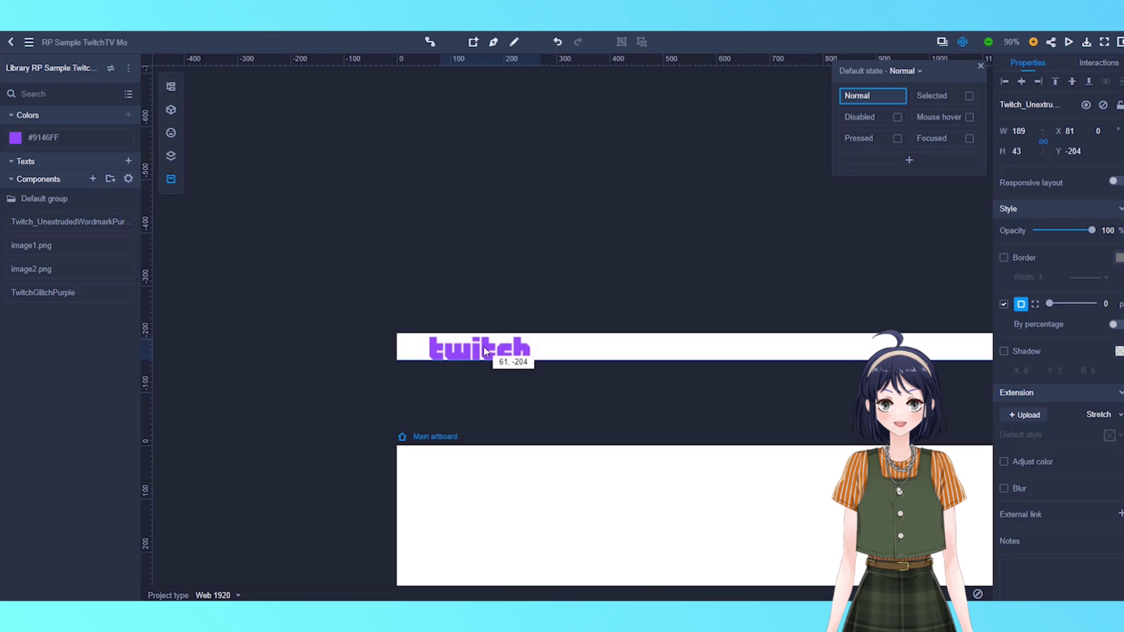
# Step: Reposition the Twitch logo to X 168, Y -208, vertically centered in the bar
pyautogui.press('Up')
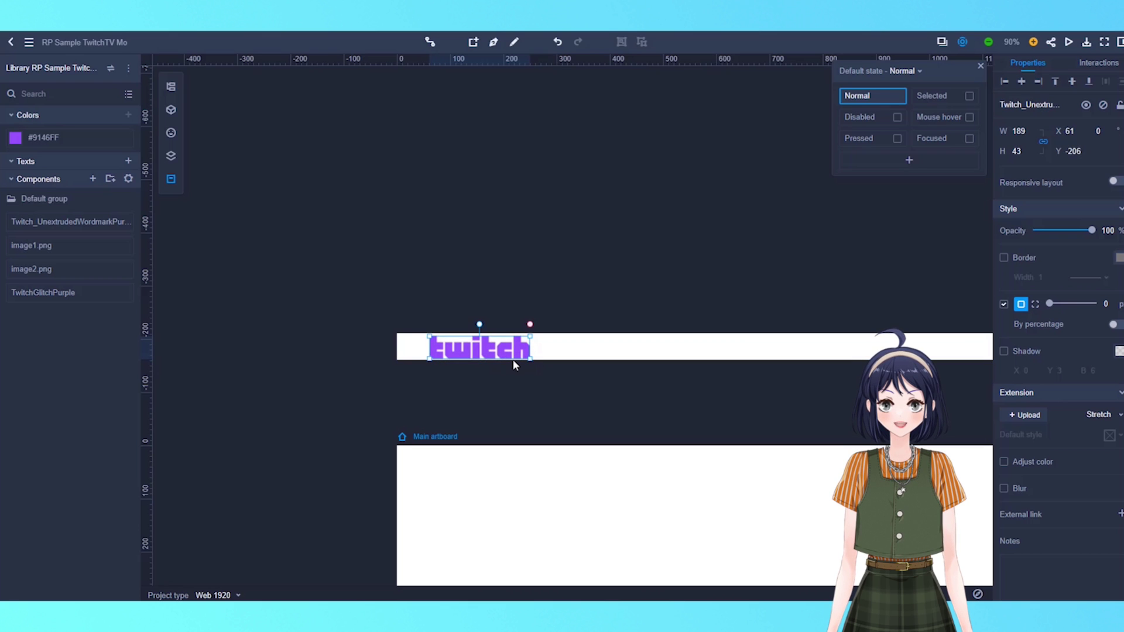
pyautogui.press('Up')
pyautogui.press('Up')
pyautogui.press('Left')
pyautogui.press('Right')
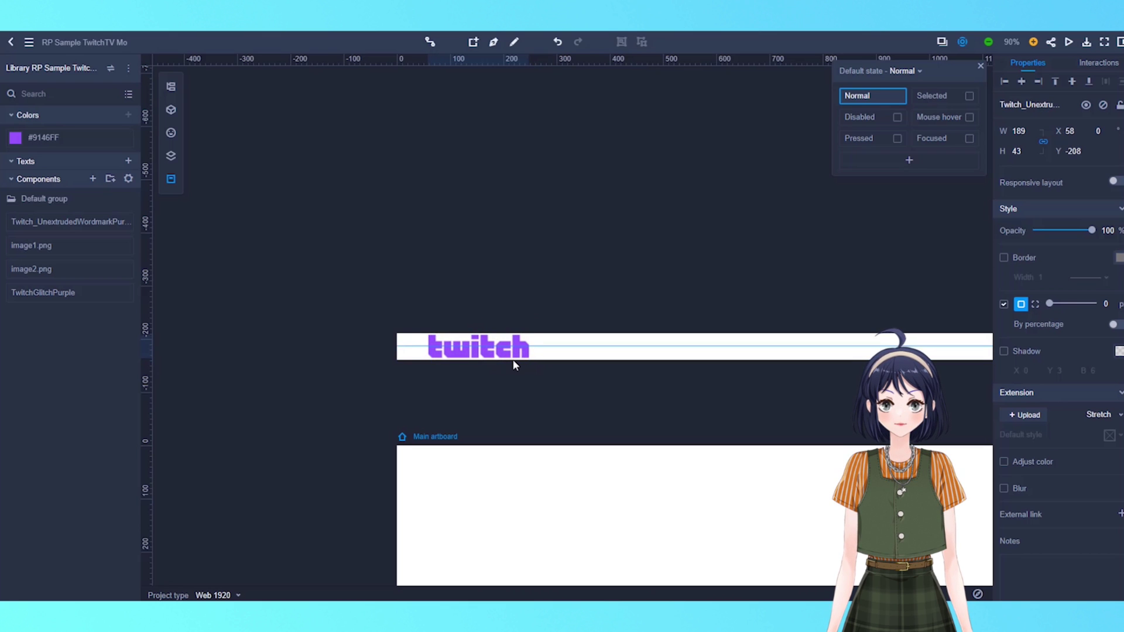
pyautogui.press('Right')
pyautogui.press('Right')
pyautogui.press('Right')
pyautogui.press('Right')
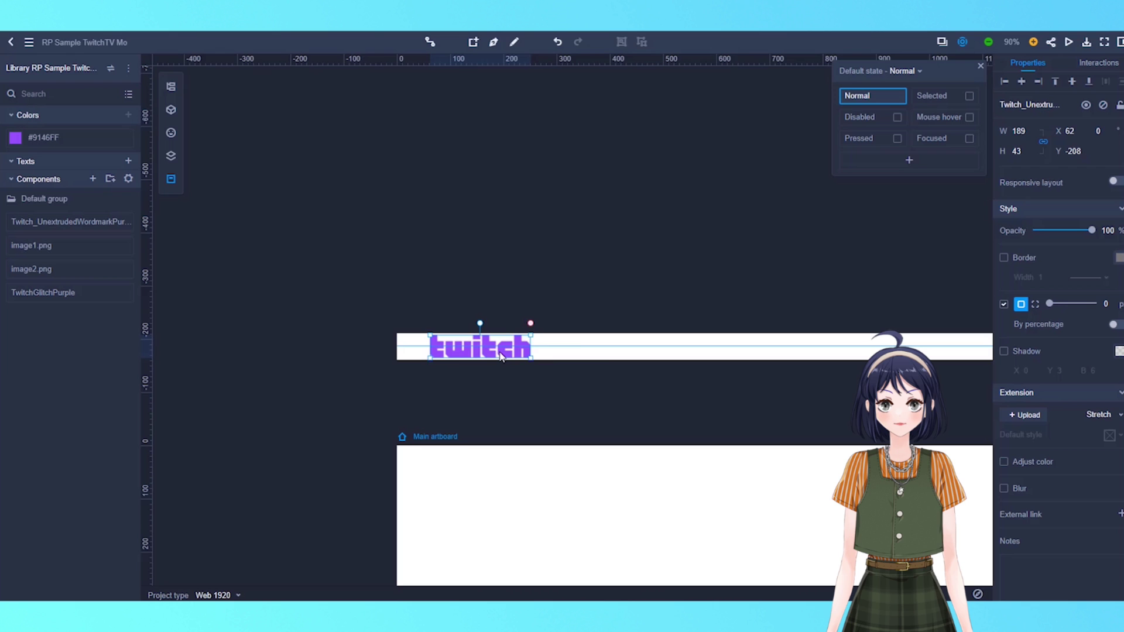
pyautogui.moveTo(501, 356); pyautogui.dragTo(478, 404)
# Step: Add an "Advertising" text directly to the right of the Twitch logo
pyautogui.click(621, 389)
pyautogui.click(461, 363)
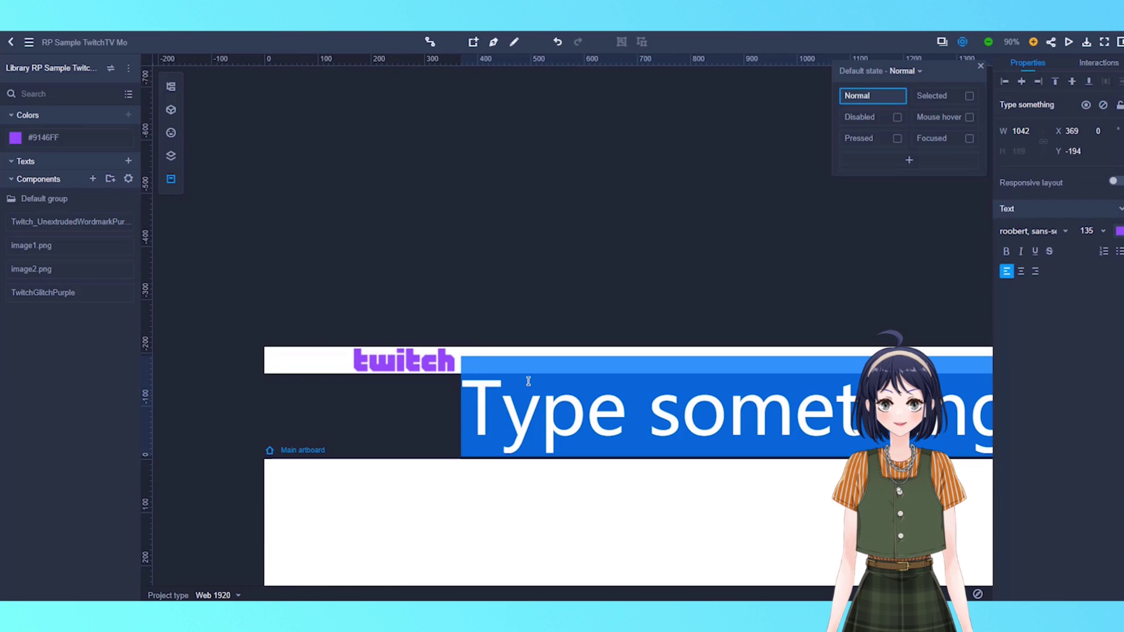
pyautogui.write('Advertising')
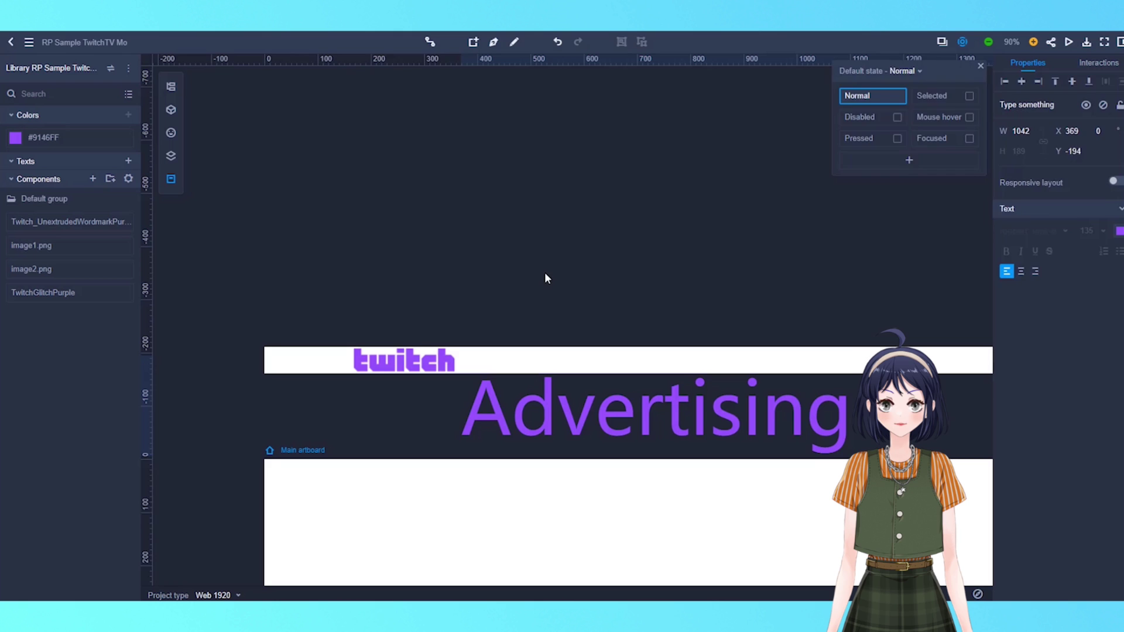
pyautogui.click(588, 421)
pyautogui.moveTo(588, 422); pyautogui.dragTo(584, 391)
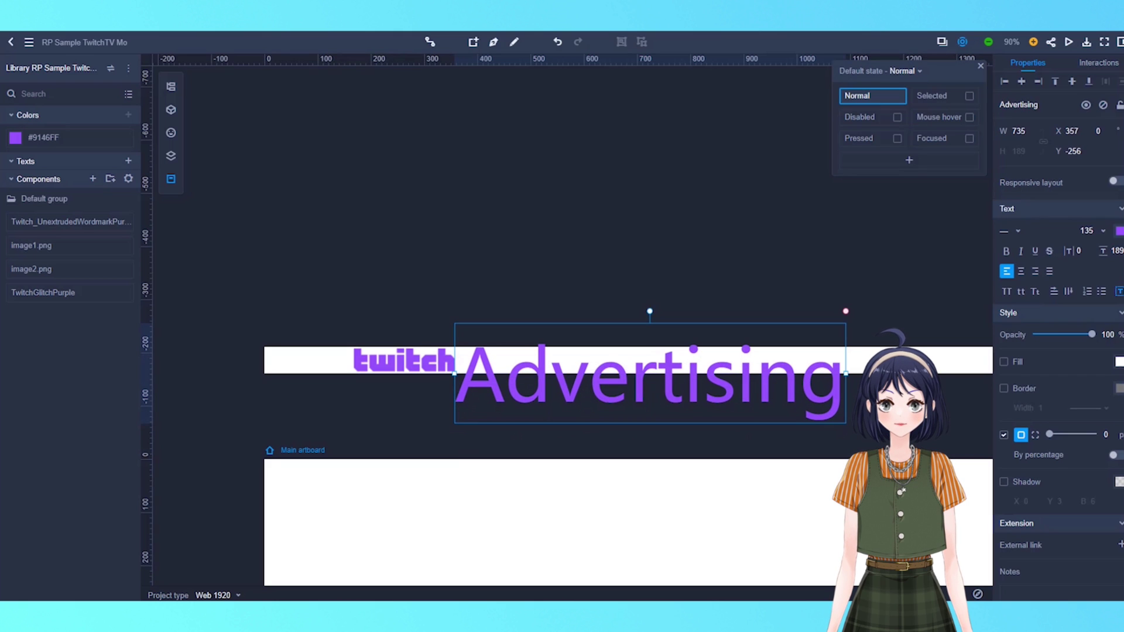
# Step: Set the "Advertising" text's font size to 26 and move it inside the bar, next to the logo
pyautogui.click(1094, 231)
pyautogui.write('2')
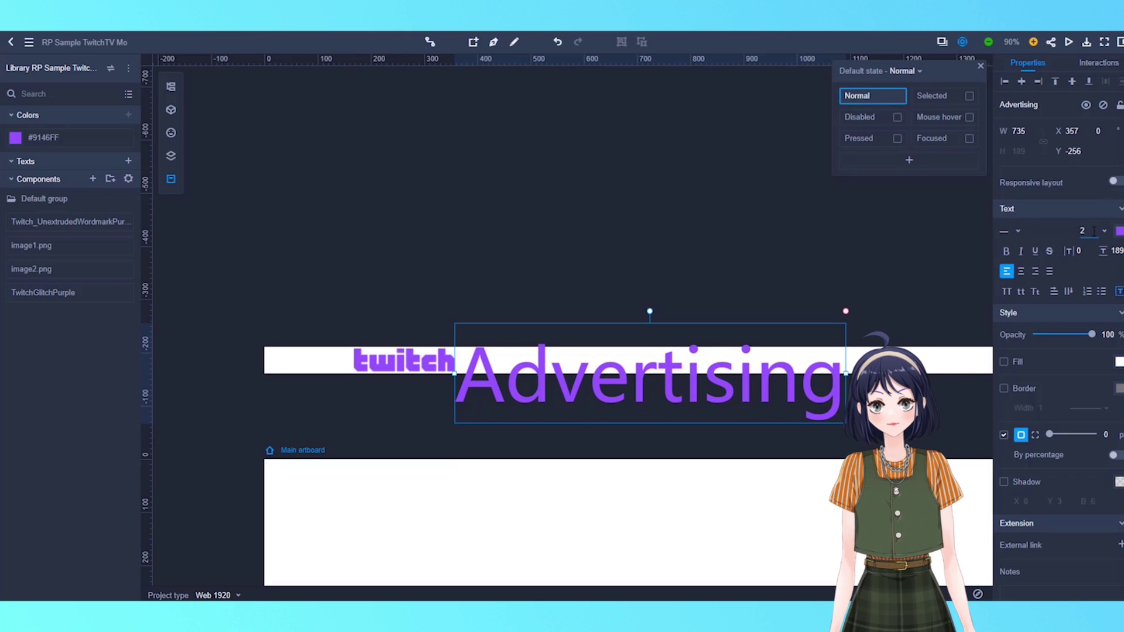
pyautogui.write('6')
pyautogui.press('Return')
pyautogui.moveTo(496, 332); pyautogui.dragTo(500, 360)
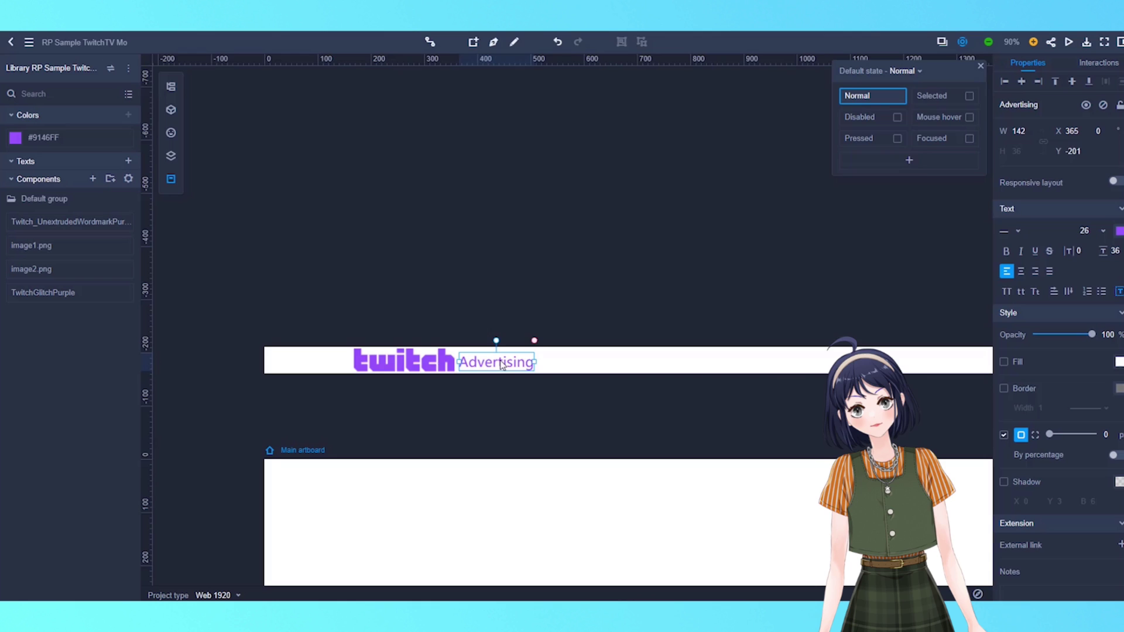
# Step: Set the Twitch logo's height to 27 and move it back beside the "Advertising" text, centered in the bar
pyautogui.click(559, 294)
pyautogui.hscroll(2, 559, 294)
pyautogui.click(289, 365)
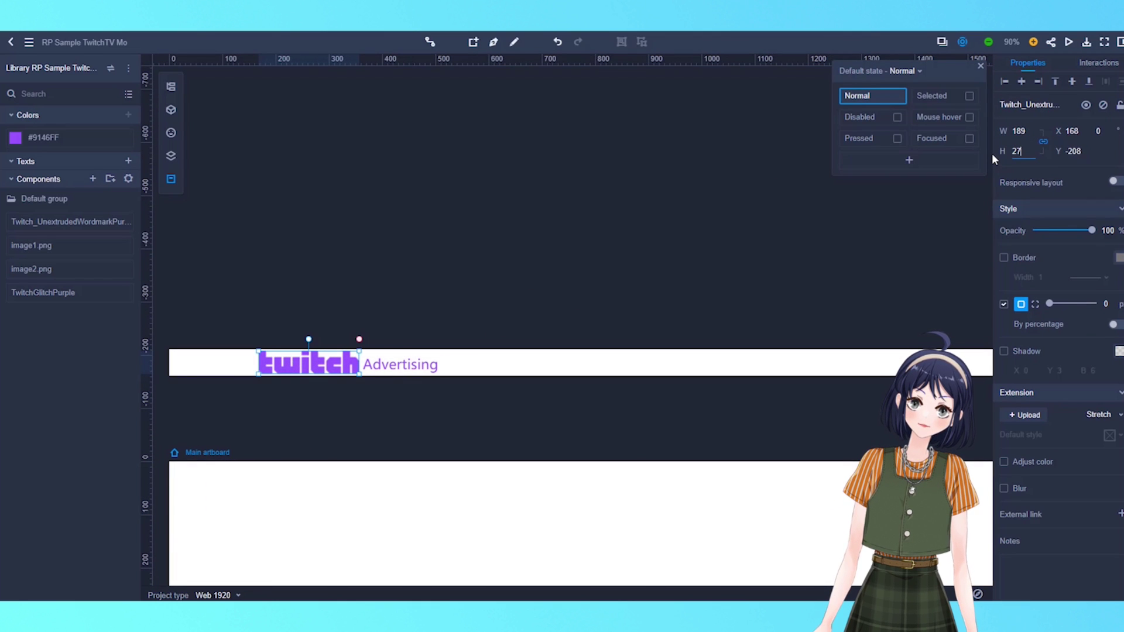
pyautogui.press('Return')
pyautogui.moveTo(294, 359); pyautogui.dragTo(329, 364)
# Step: Duplicate the "Advertising" text along the bar to supply the navigation labels
pyautogui.click(425, 371)
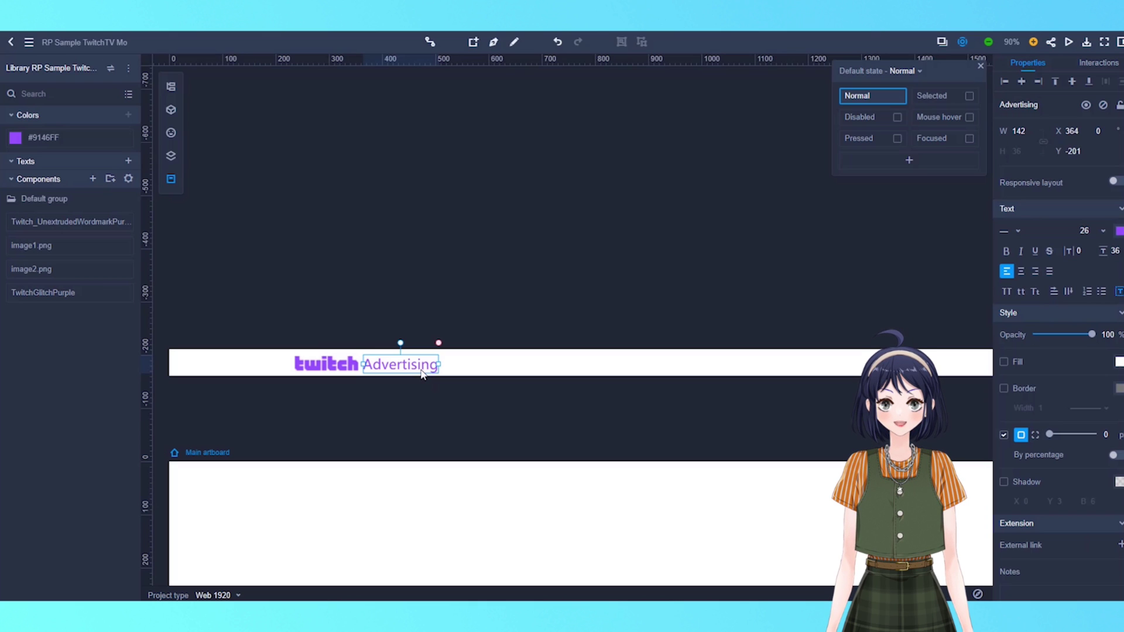
pyautogui.moveTo(423, 375); pyautogui.dragTo(603, 375)
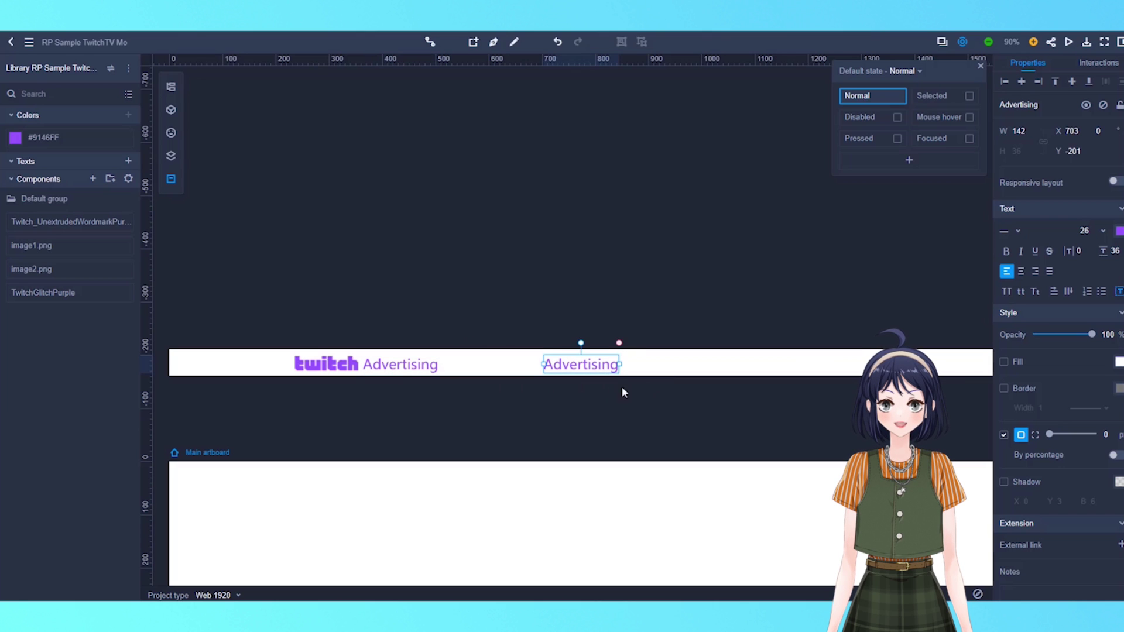
pyautogui.click(627, 386)
pyautogui.moveTo(665, 404); pyautogui.dragTo(864, 396)
# Step: Rename the first navigation label "Who we are" and add an "Audience" label beside it
pyautogui.doubleClick(440, 396)
pyautogui.write('Who we are')
pyautogui.click(567, 437)
pyautogui.press('t')
pyautogui.click(419, 390)
pyautogui.write('Audience')
pyautogui.click(473, 425)
# Step: Change the remaining navigation labels to "Brand solutions", "Resources", "Contact" and "Twitch.tv"
pyautogui.doubleClick(534, 398)
pyautogui.write('Brand solutions')
pyautogui.click(571, 426)
pyautogui.doubleClick(674, 398)
pyautogui.write('Resources')
pyautogui.doubleClick(750, 396)
pyautogui.write('Contact')
pyautogui.doubleClick(864, 396)
pyautogui.write('Twitch.tv')
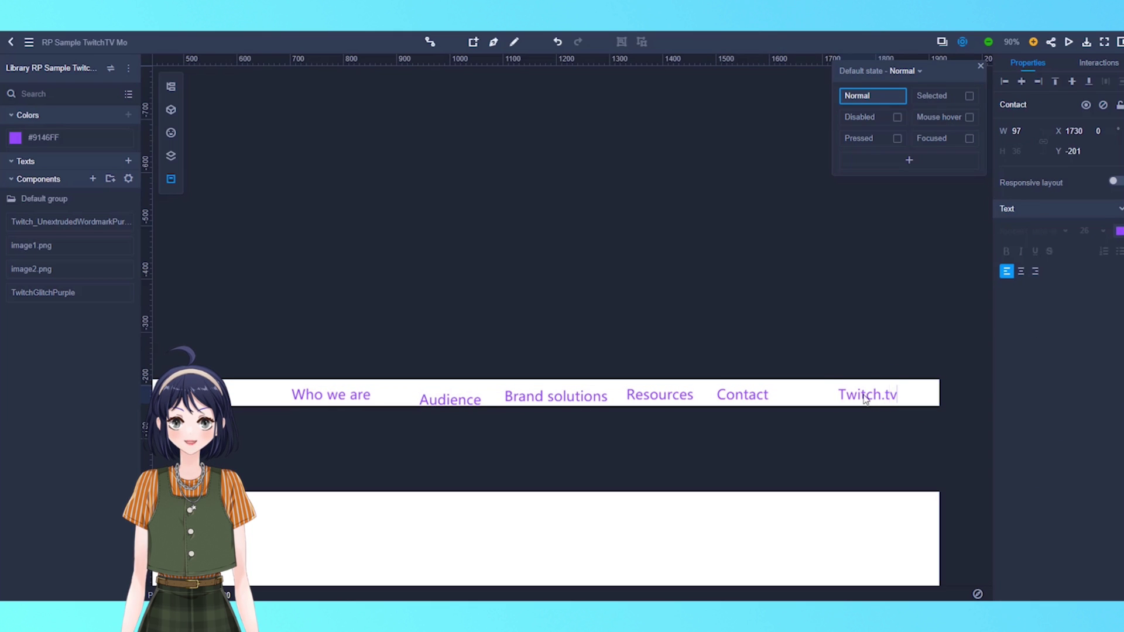
pyautogui.click(914, 427)
# Step: Find a bold right-arrow icon, place it beside "Twitch.tv", and rotate it to 315° so it points diagonally upward
pyautogui.moveTo(913, 427); pyautogui.dragTo(789, 444)
pyautogui.scroll(5, 788, 443)
pyautogui.click(170, 132)
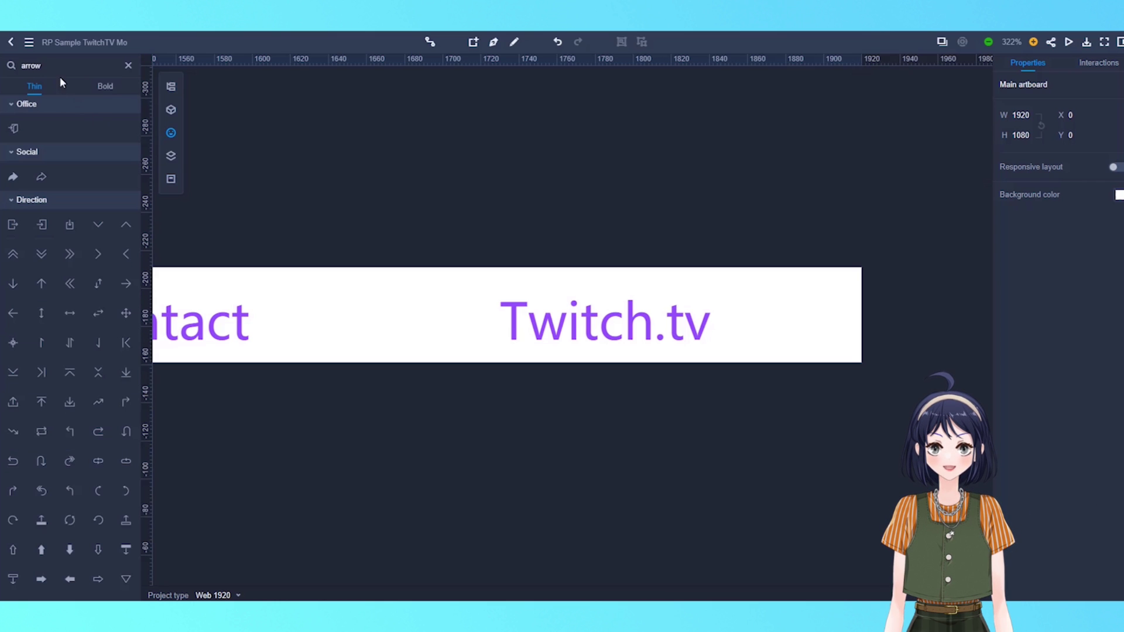
pyautogui.click(103, 89)
pyautogui.moveTo(125, 235); pyautogui.dragTo(726, 324)
pyautogui.moveTo(790, 309); pyautogui.dragTo(731, 329)
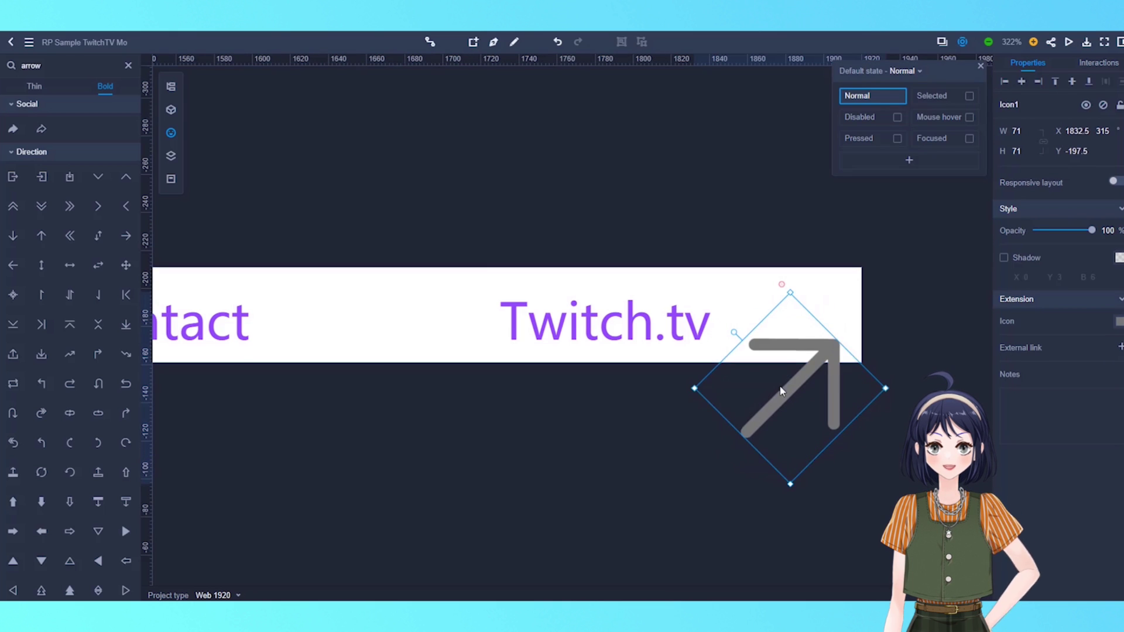
pyautogui.moveTo(781, 391); pyautogui.dragTo(785, 329)
# Step: Resize the arrow icon to 10 × 10, set it beside "Twitch.tv", and color it with library purple #9146FF
pyautogui.moveTo(1022, 131); pyautogui.dragTo(1002, 131)
pyautogui.write('10')
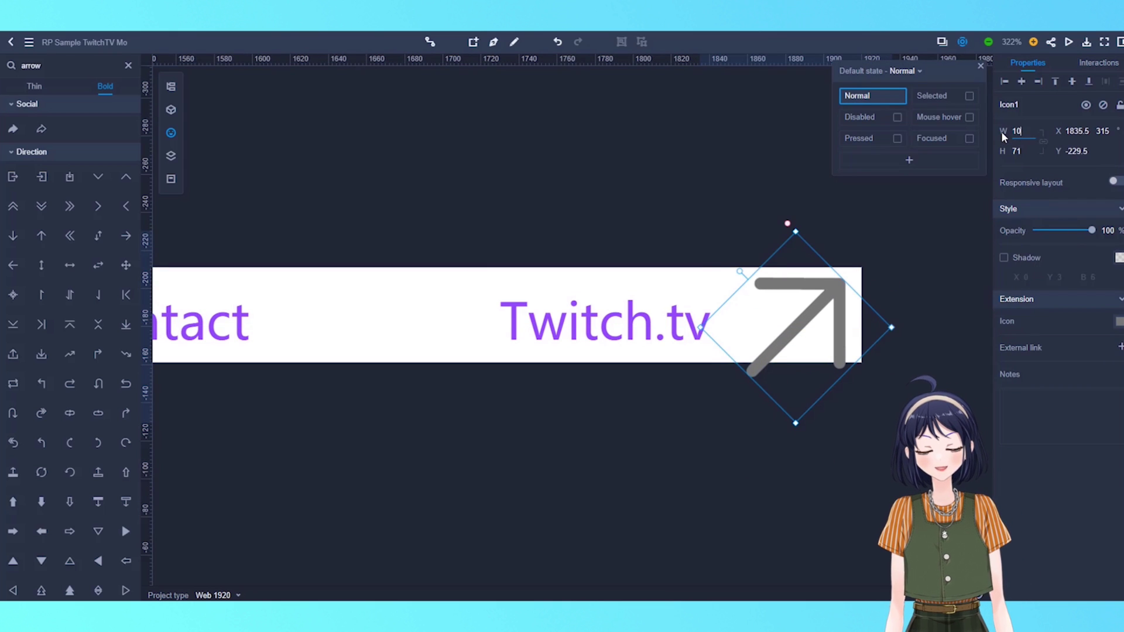
pyautogui.press('Return')
pyautogui.moveTo(715, 324); pyautogui.dragTo(746, 324)
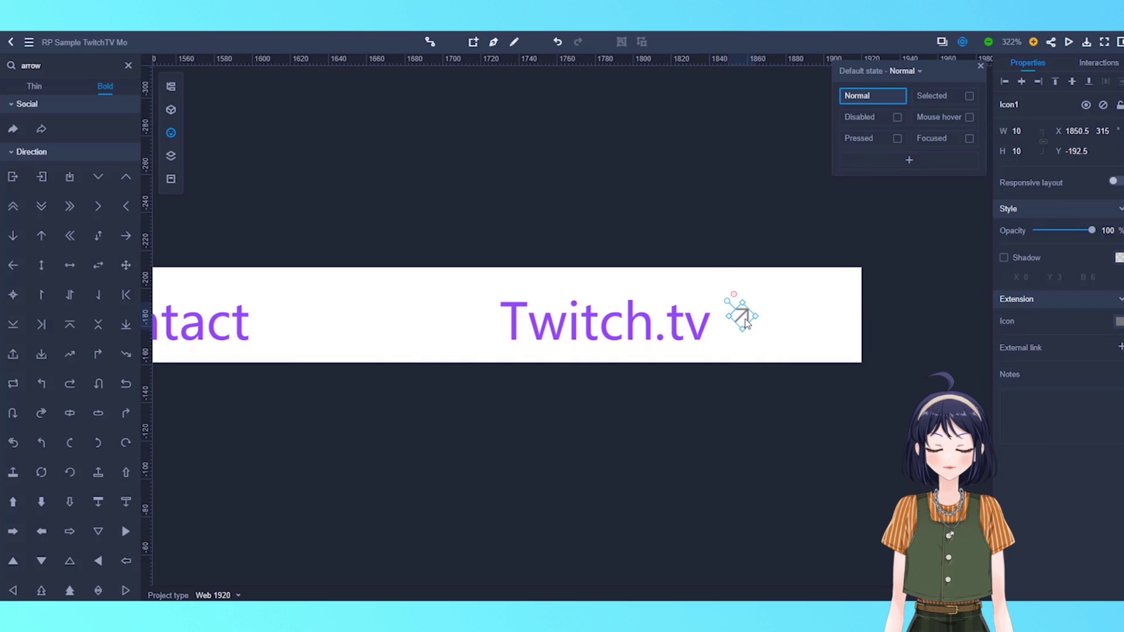
pyautogui.click(174, 177)
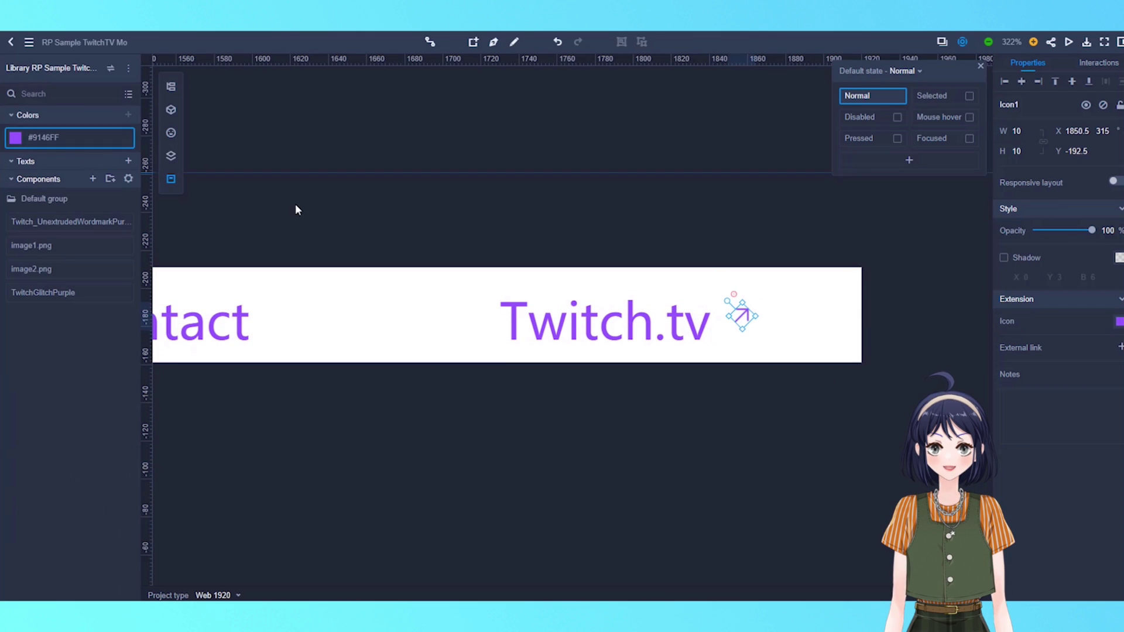
# Step: Set the "Twitch.tv" text to size 18, place it next to the arrow, and group the two near the bar's end
pyautogui.click(590, 315)
pyautogui.press('Return')
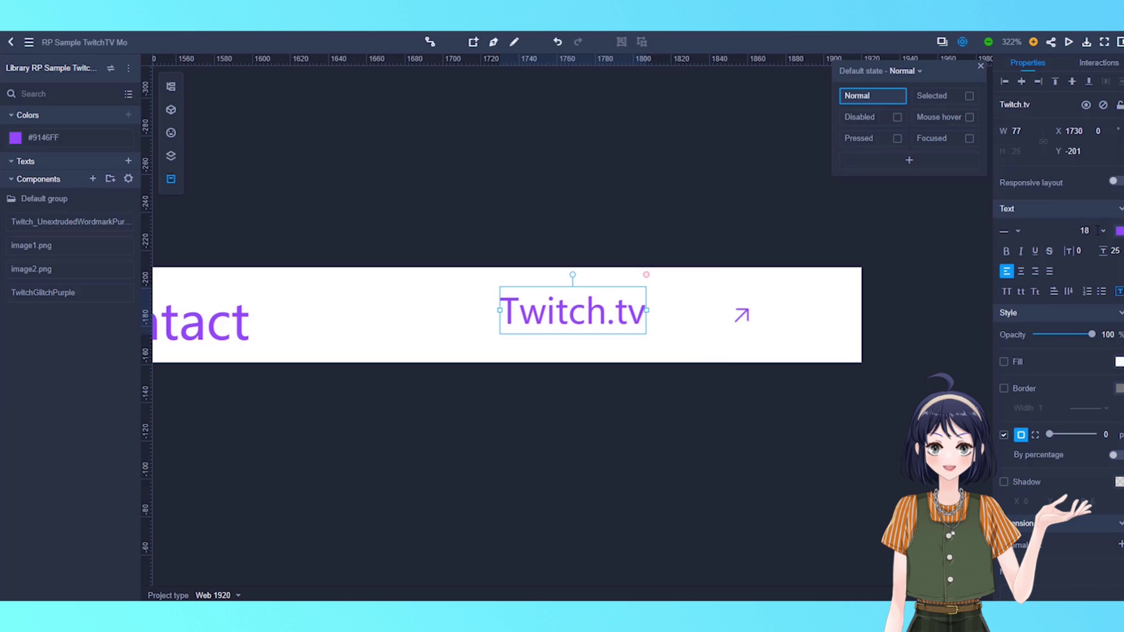
pyautogui.moveTo(620, 326); pyautogui.dragTo(732, 332)
pyautogui.keyDown('shift'); pyautogui.click(740, 322); pyautogui.keyUp('shift')
pyautogui.hotkey('ctrl', 'g')
pyautogui.click(670, 386)
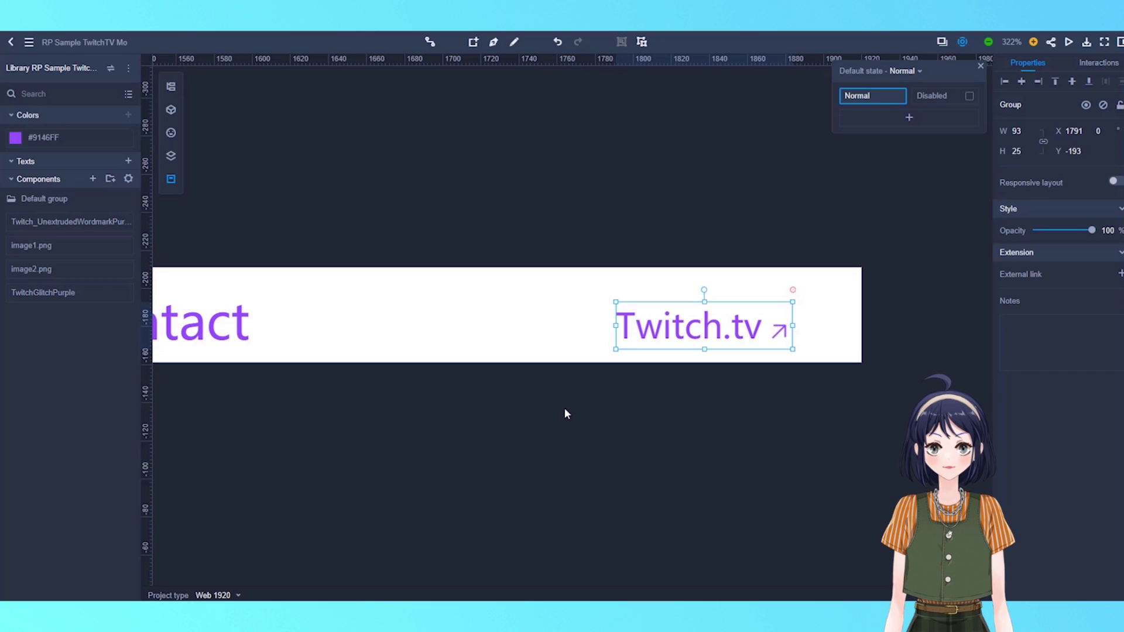
# Step: Move the Audience, Brand solutions, Resources and Contact labels into line with each other along the bar
pyautogui.click(564, 413)
pyautogui.scroll(-5, 522, 424)
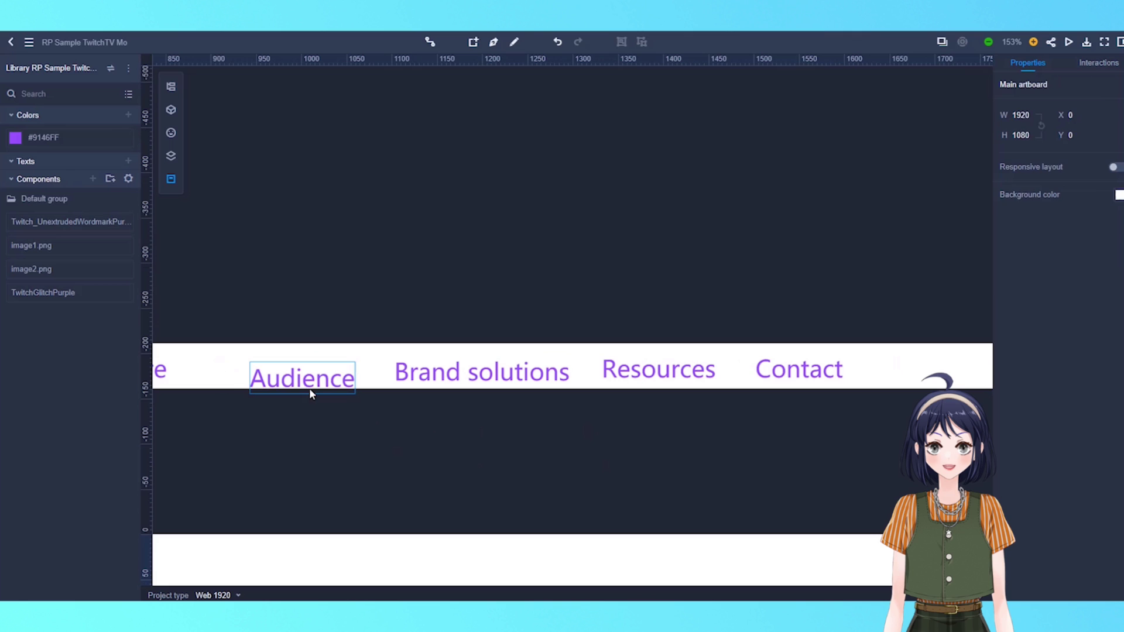
pyautogui.moveTo(310, 394); pyautogui.dragTo(310, 387)
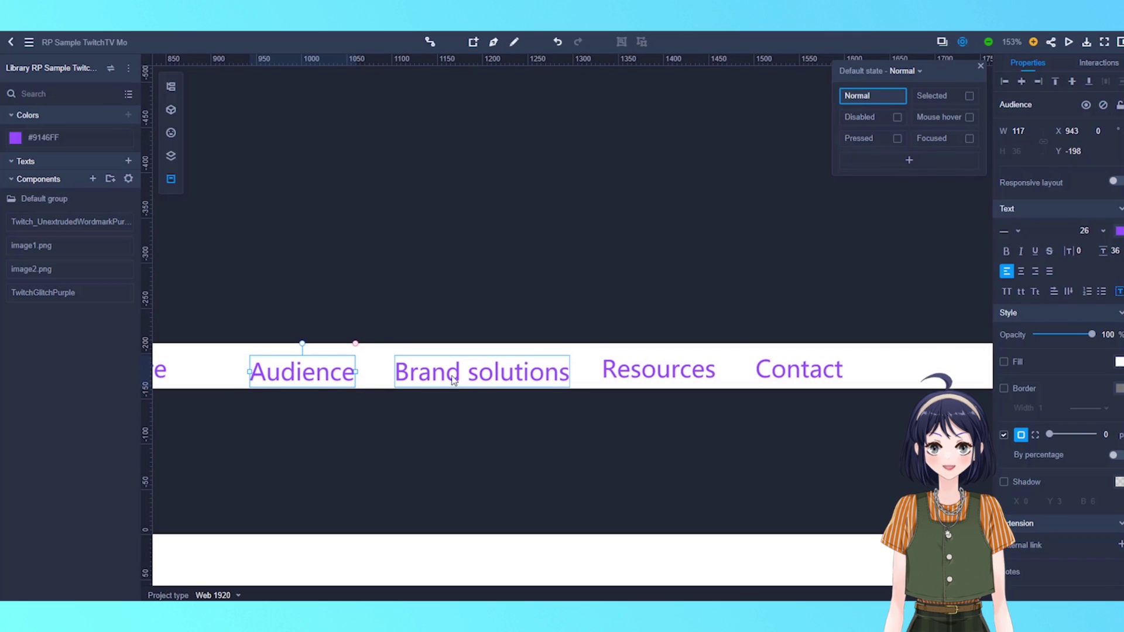
pyautogui.moveTo(482, 379); pyautogui.dragTo(475, 373)
pyautogui.doubleClick(475, 373)
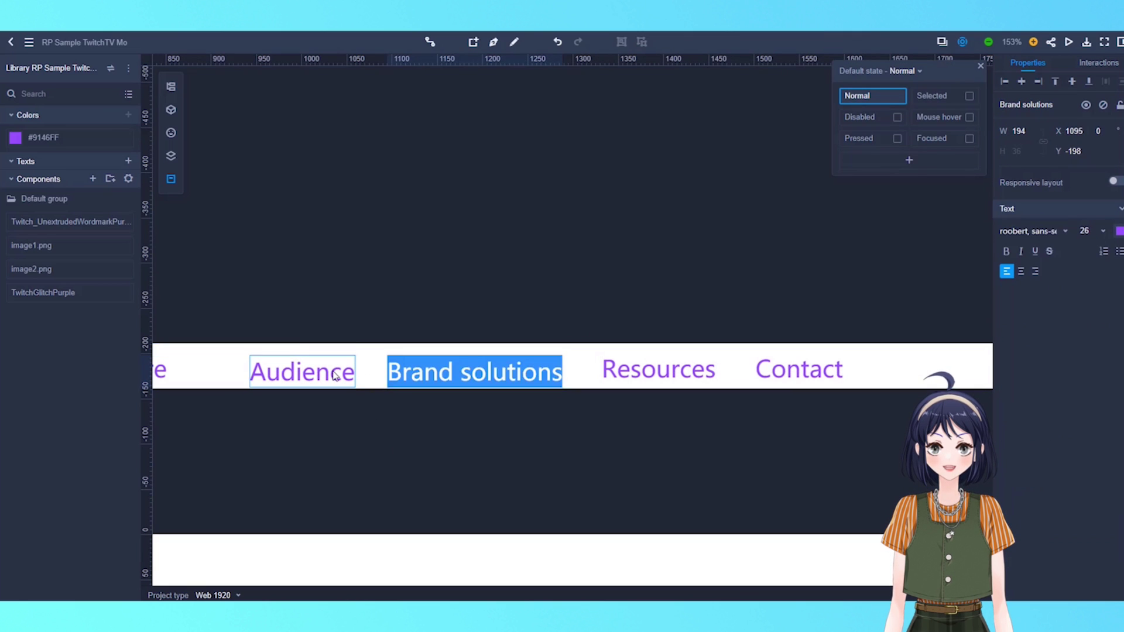
pyautogui.click(301, 372)
pyautogui.moveTo(302, 373); pyautogui.dragTo(295, 373)
pyautogui.moveTo(673, 376); pyautogui.dragTo(674, 379)
pyautogui.click(791, 363)
pyautogui.moveTo(791, 368)
pyautogui.mouseDown()
pyautogui.moveTo(765, 372)
pyautogui.moveTo(805, 371)
pyautogui.mouseUp()
# Step: Select the Audience, Brand solutions, Resources and Contact labels together and space them evenly
pyautogui.click(295, 373)
pyautogui.keyDown('shift'); pyautogui.click(475, 372); pyautogui.keyUp('shift')
pyautogui.keyDown('shift'); pyautogui.click(644, 375); pyautogui.keyUp('shift')
pyautogui.keyDown('shift'); pyautogui.click(779, 376); pyautogui.keyUp('shift')
pyautogui.hotkey('ctrl', 'g')
pyautogui.hotkey('ctrl', 'shift', 'g')
pyautogui.scroll(-2, 770, 402)
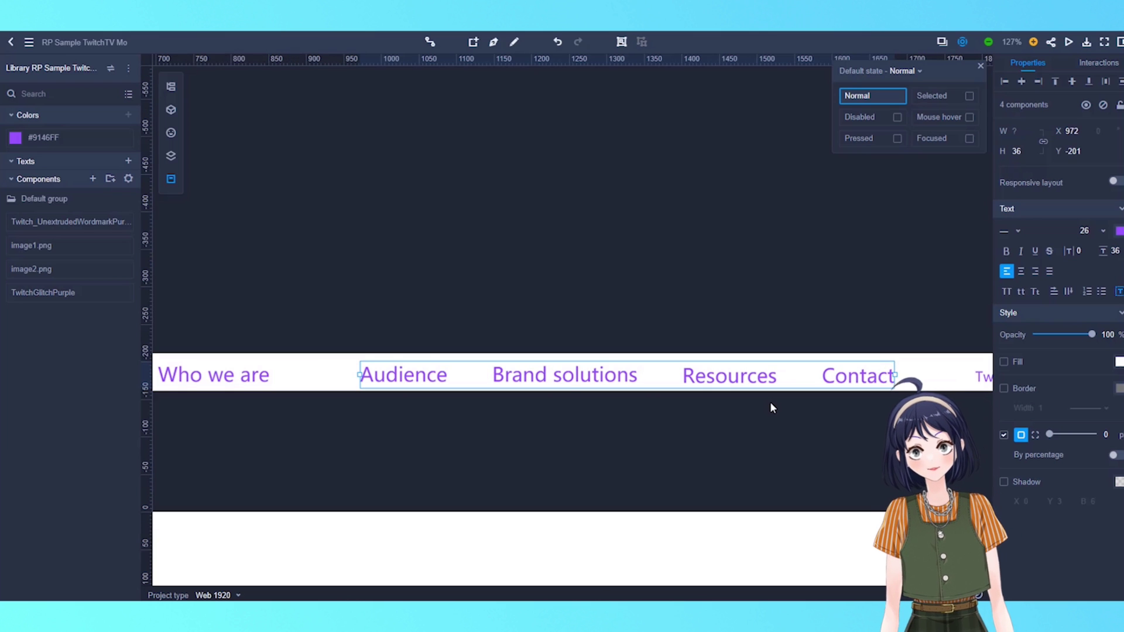
# Step: Move the finished navigation bar with its logo and labels onto the top edge of the main artboard
pyautogui.scroll(-4, 770, 403)
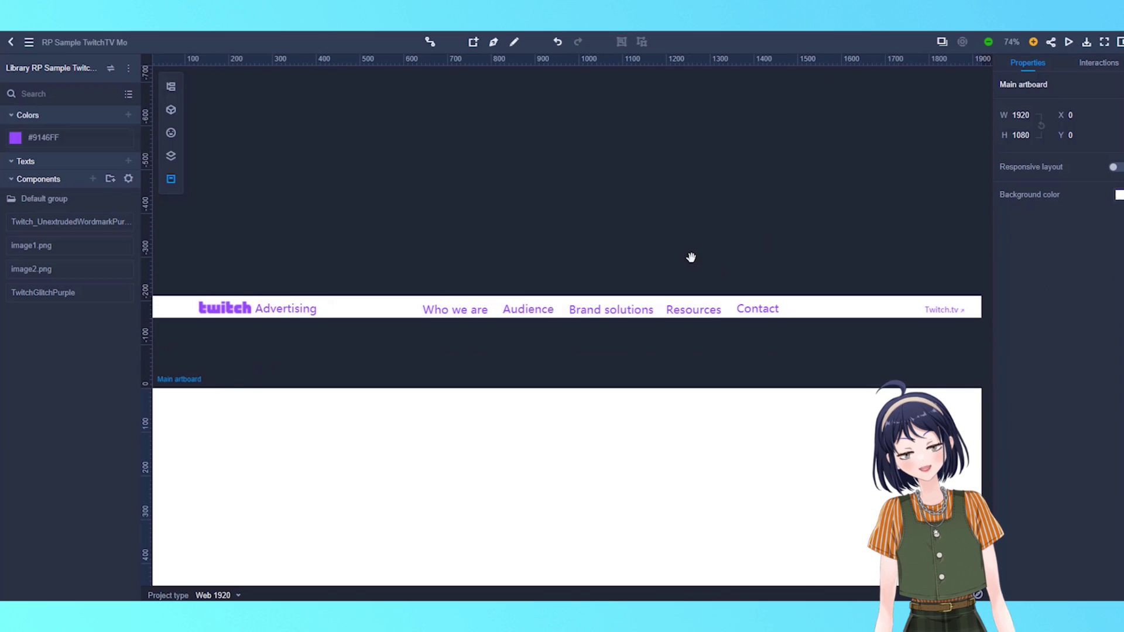
pyautogui.scroll(-2, 686, 256)
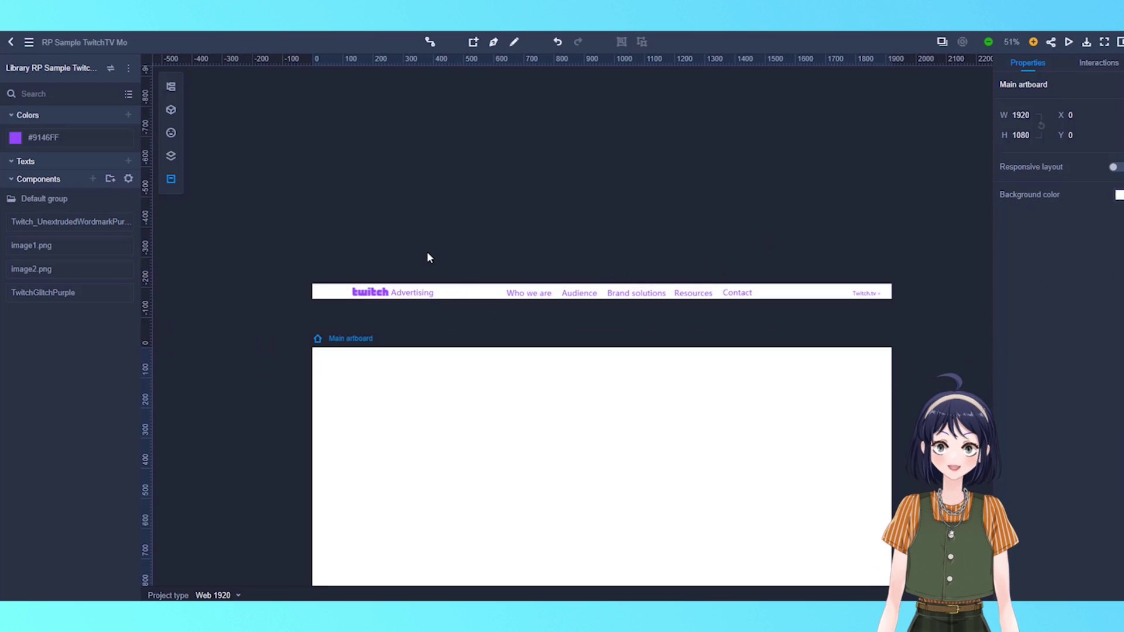
pyautogui.click(370, 284)
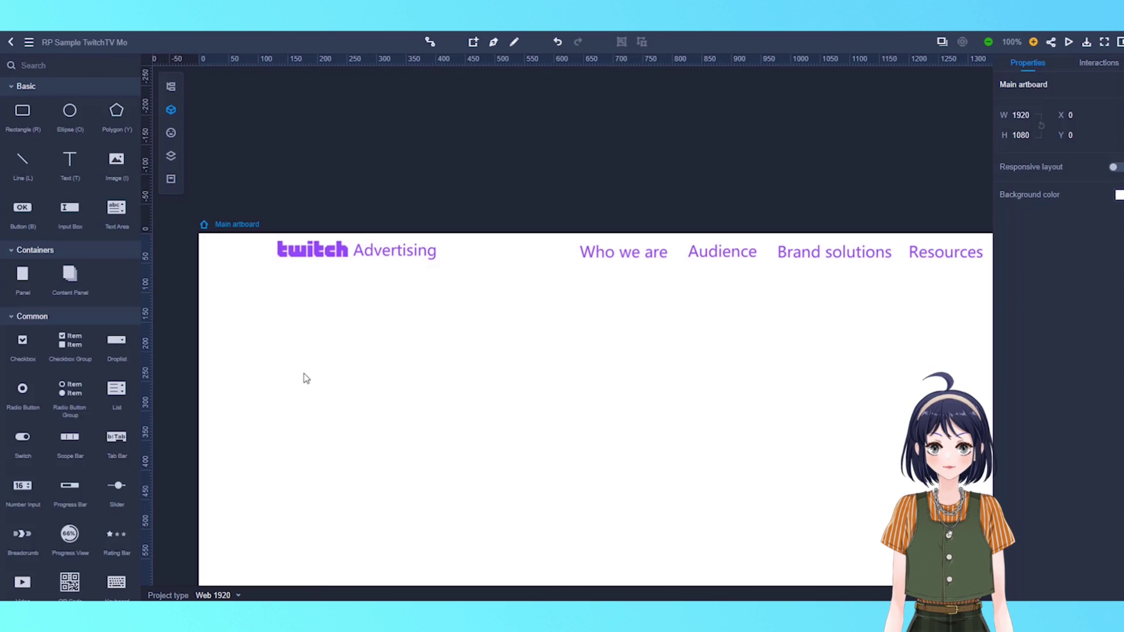
# Step: Add the black text "Where brands and communities intersect" below the navigation bar at font size 140
pyautogui.click(291, 336)
pyautogui.doubleClick(292, 338)
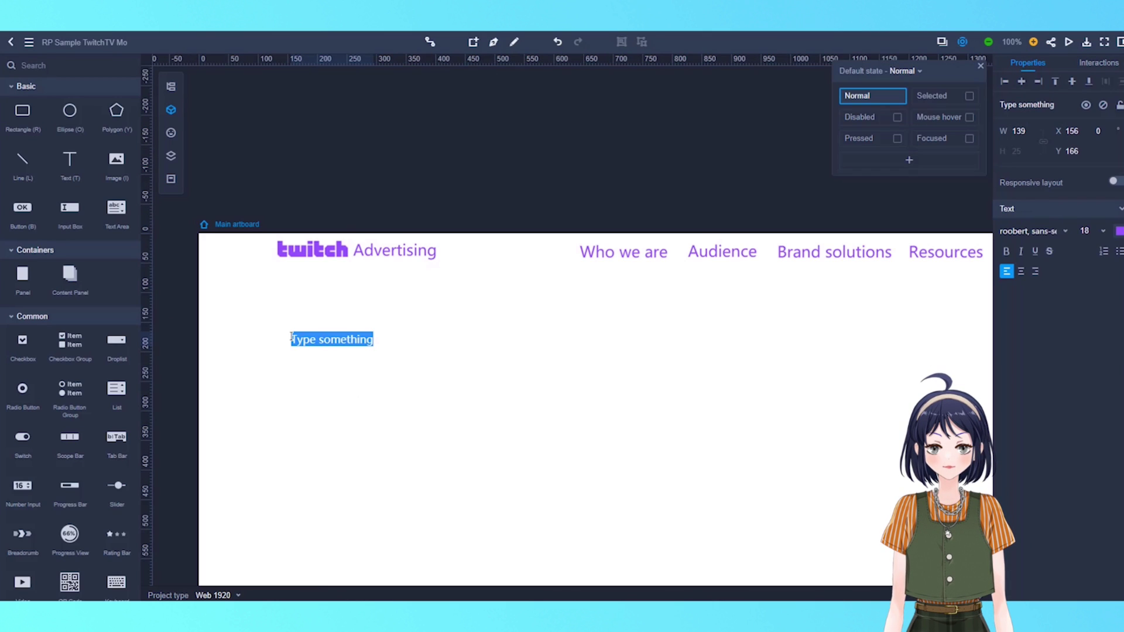
pyautogui.hotkey('ctrl', 'v')
pyautogui.hotkey('ctrl', 'a')
pyautogui.click(1085, 231)
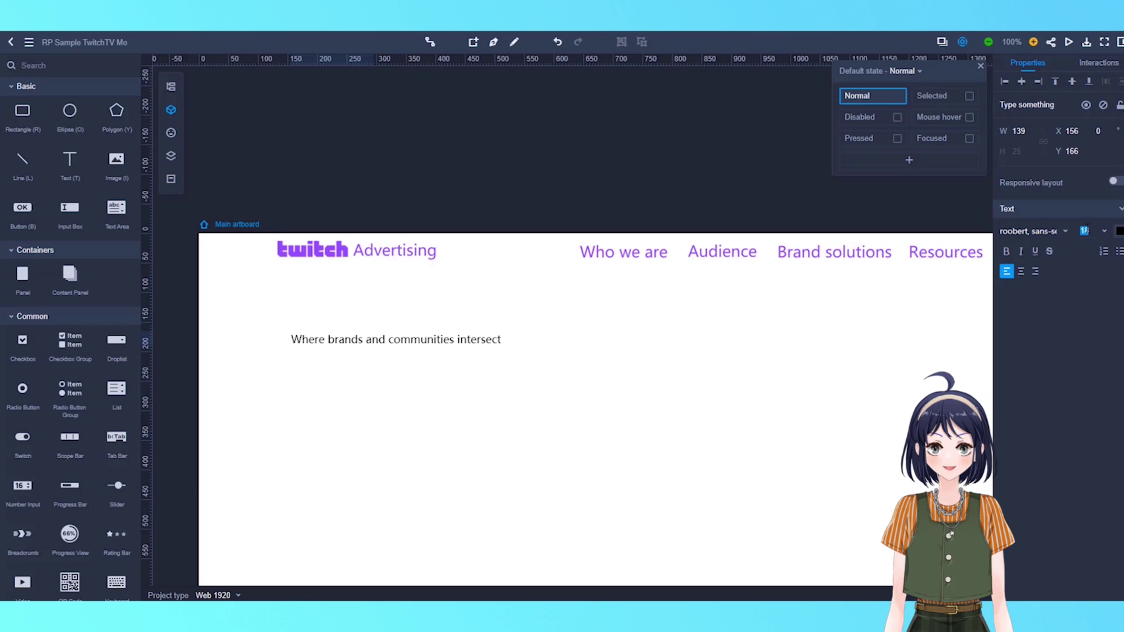
pyautogui.write('140')
pyautogui.press('Return')
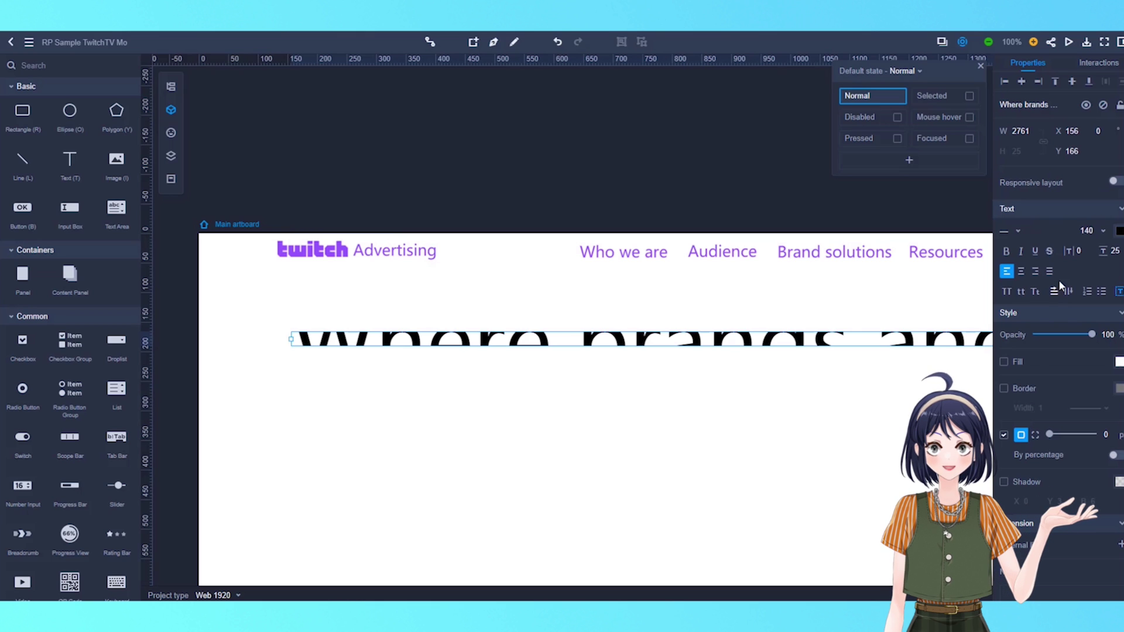
# Step: Set the heading's line height to 140
pyautogui.click(1114, 250)
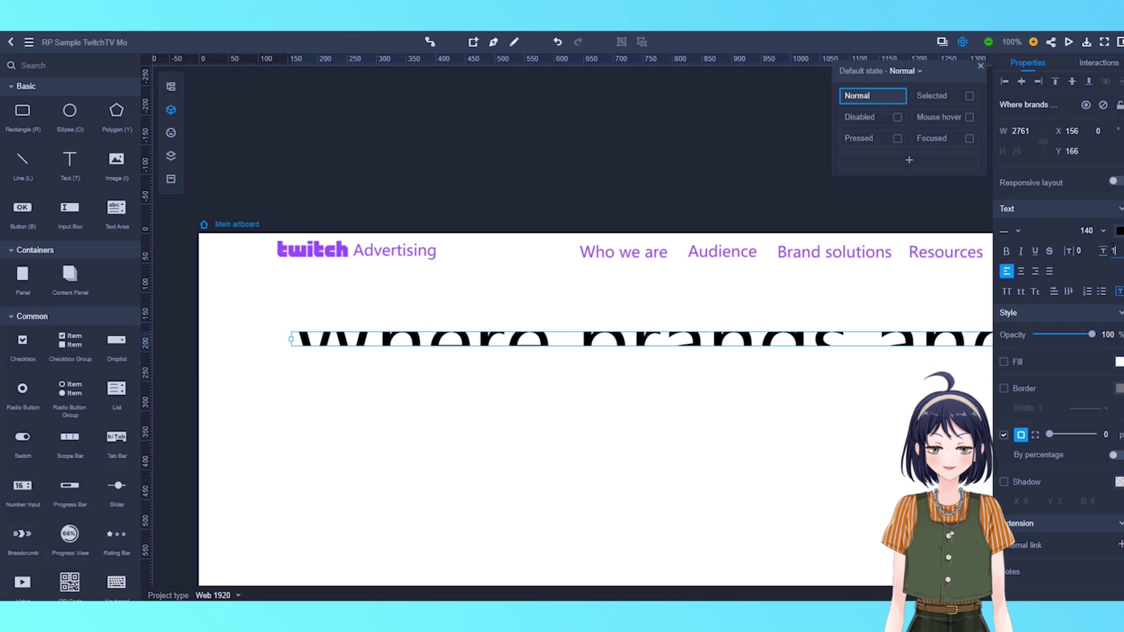
pyautogui.write('140')
pyautogui.click(748, 436)
pyautogui.scroll(-8, 690, 368)
# Step: Break the heading into "Where brands and", "communities" and "intersect" on three lines and move it further into the artboard
pyautogui.doubleClick(735, 329)
pyautogui.press('Return')
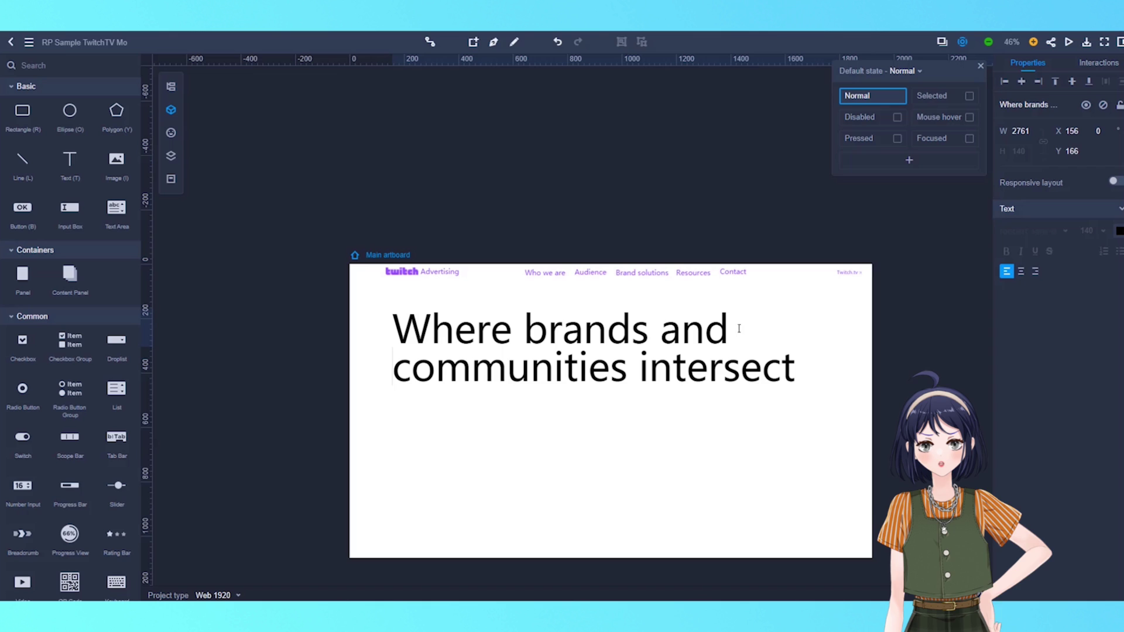
pyautogui.click(640, 367)
pyautogui.press('Return')
pyautogui.moveTo(485, 383); pyautogui.dragTo(531, 399)
# Step: Set the main artboard's height to 7000
pyautogui.click(724, 232)
pyautogui.scroll(-2, 724, 231)
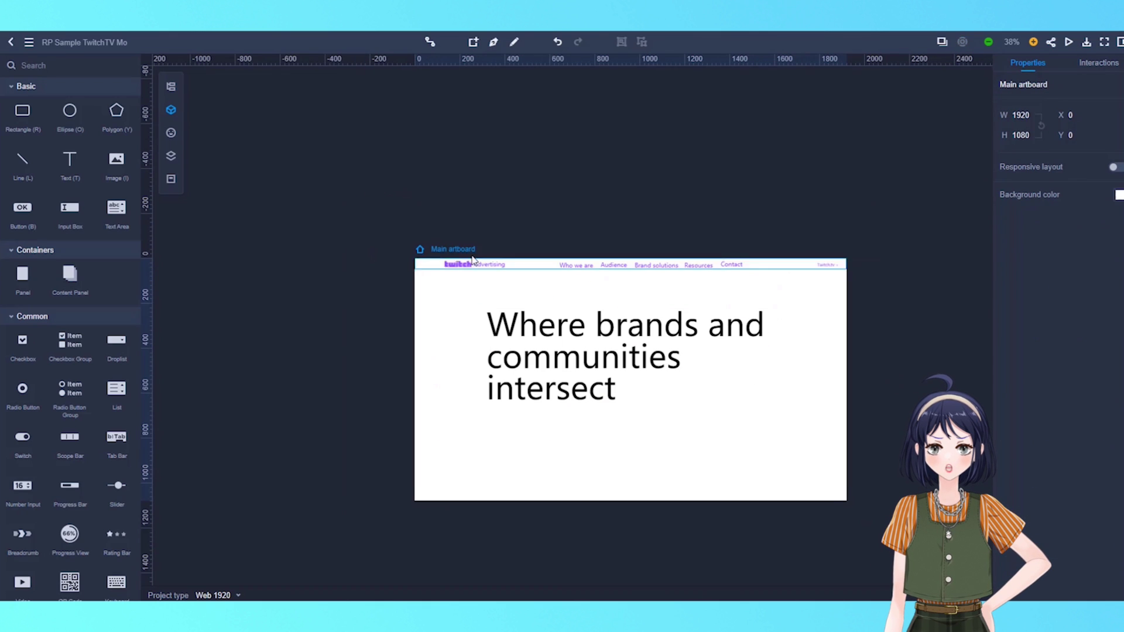
pyautogui.click(1029, 136)
pyautogui.write('7000')
pyautogui.press('Return')
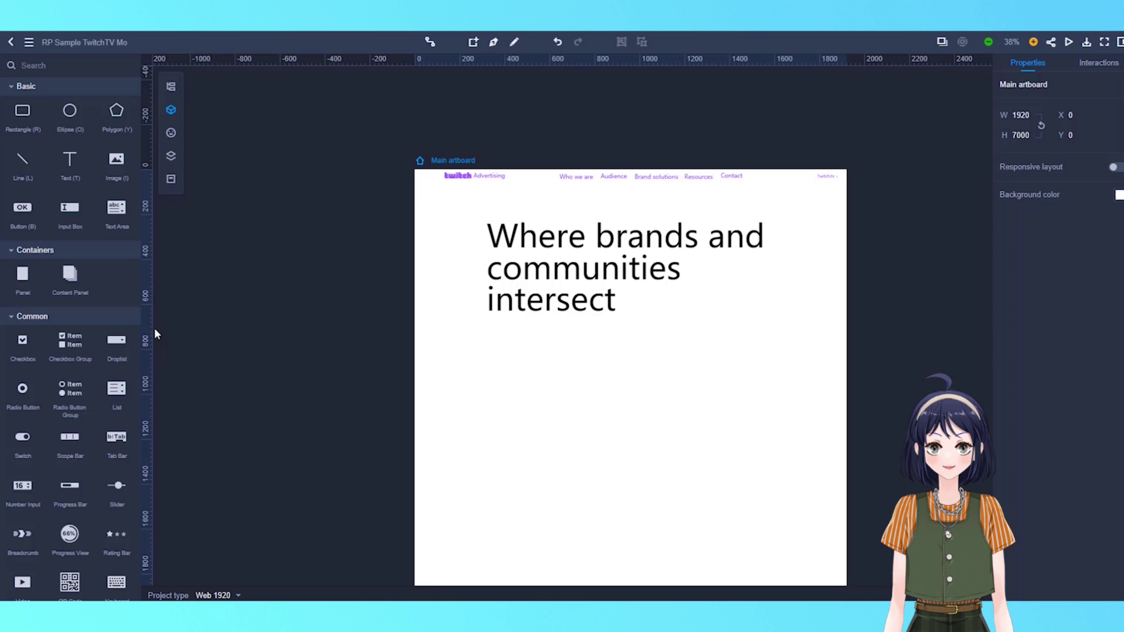
# Step: Add a rectangle below the heading on the artboard's right half and size it 639 by 540
pyautogui.moveTo(22, 113); pyautogui.dragTo(673, 358)
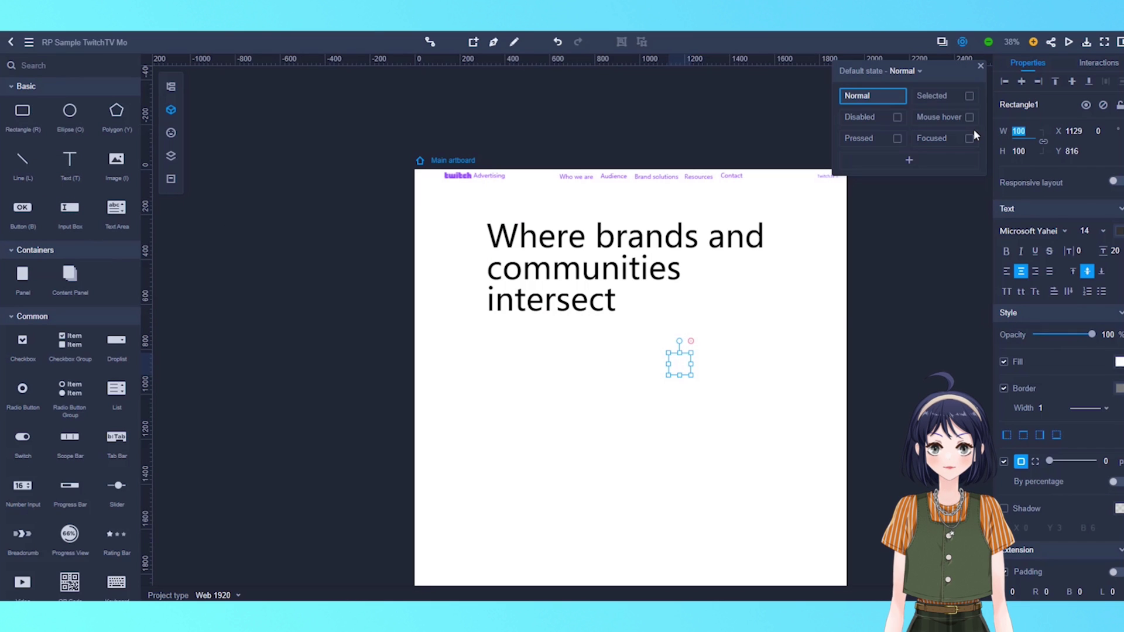
pyautogui.write('639')
pyautogui.press('Tab')
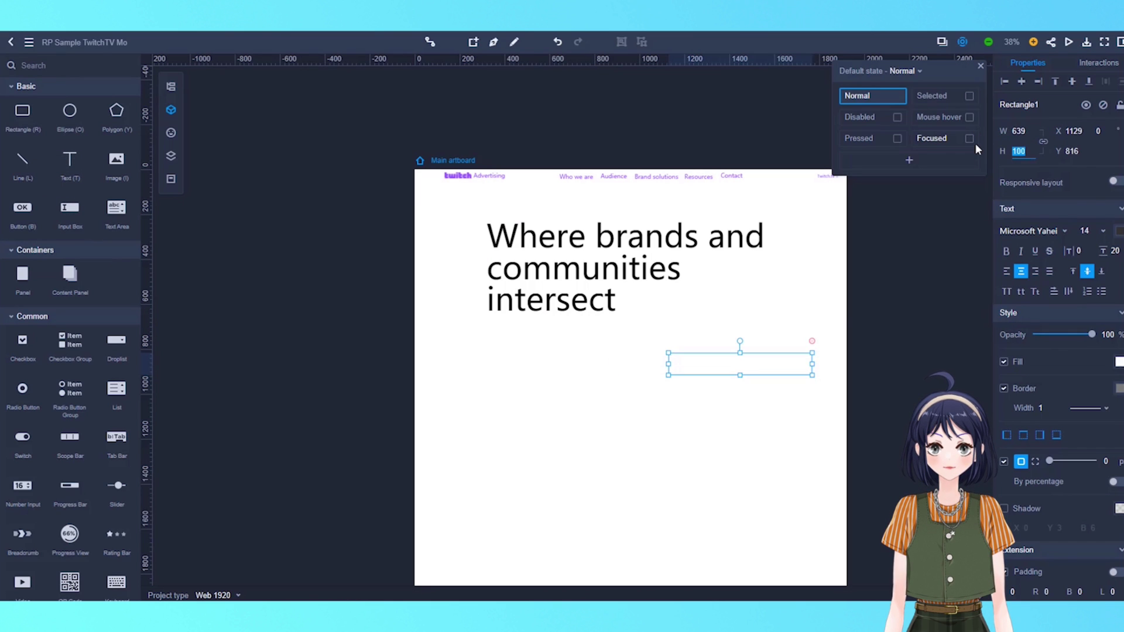
pyautogui.write('540')
pyautogui.press('Return')
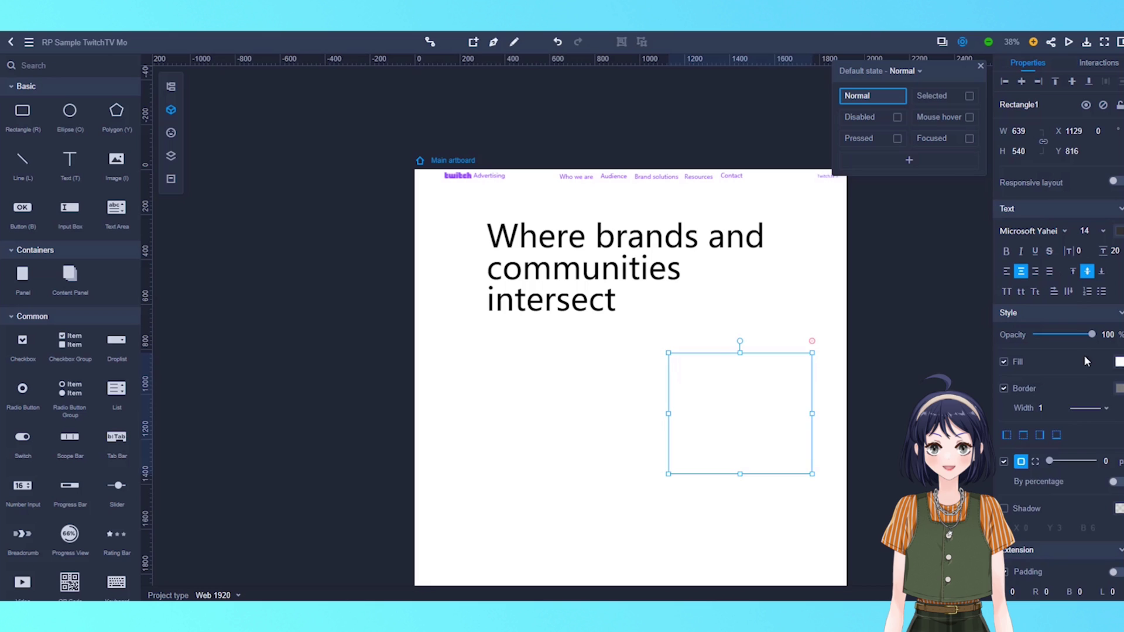
# Step: Fill the 639 by 540 rectangle with black and remove its border
pyautogui.click(1118, 361)
pyautogui.click(1005, 546)
pyautogui.click(898, 478)
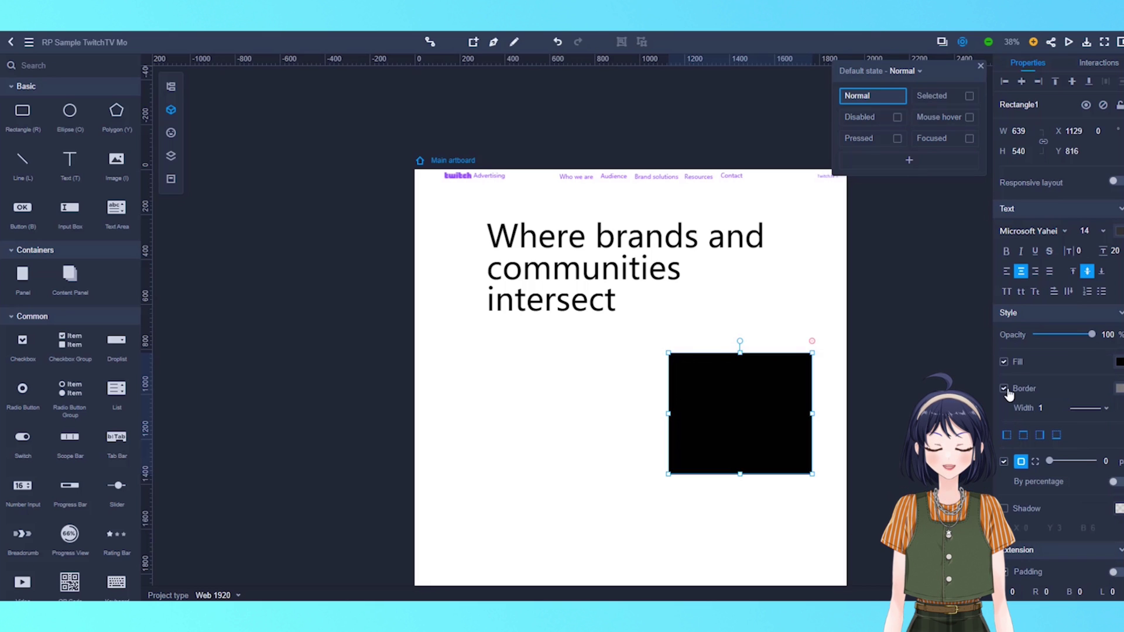
pyautogui.click(1005, 389)
pyautogui.click(828, 431)
pyautogui.click(776, 434)
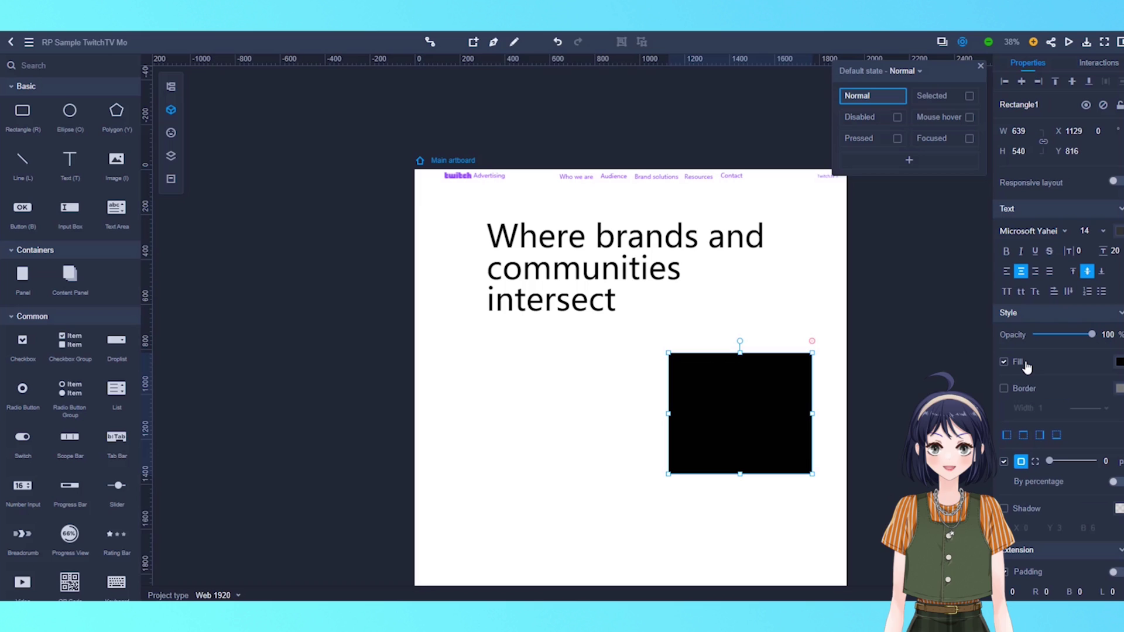
# Step: Switch the black rectangle's fill to a linear gradient running from light pink to #DD8585
pyautogui.click(1120, 363)
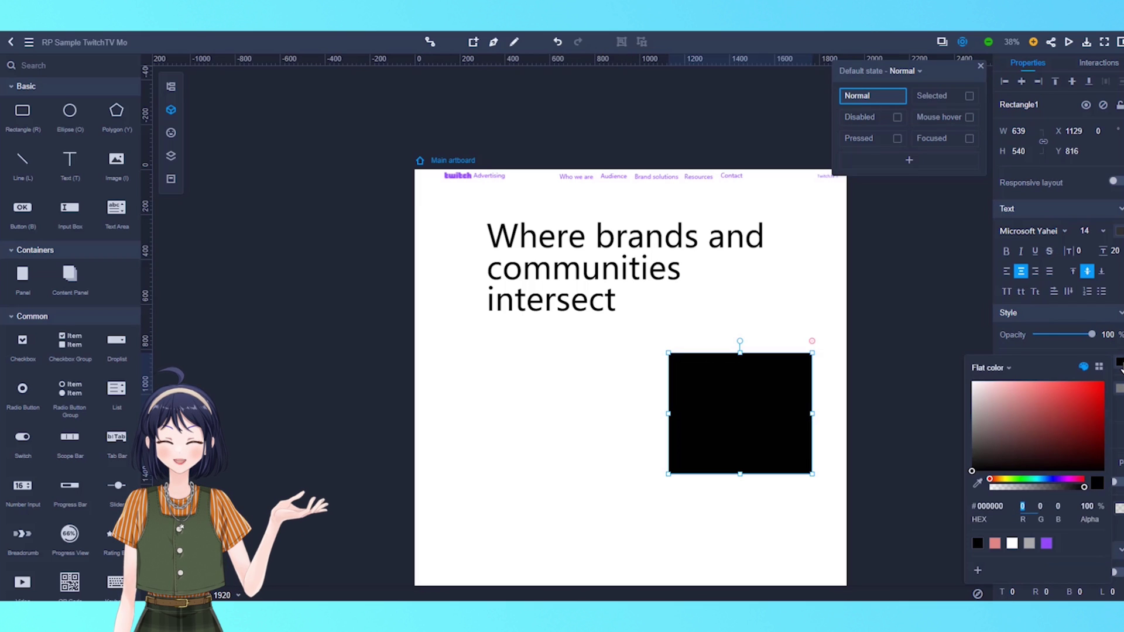
pyautogui.click(989, 368)
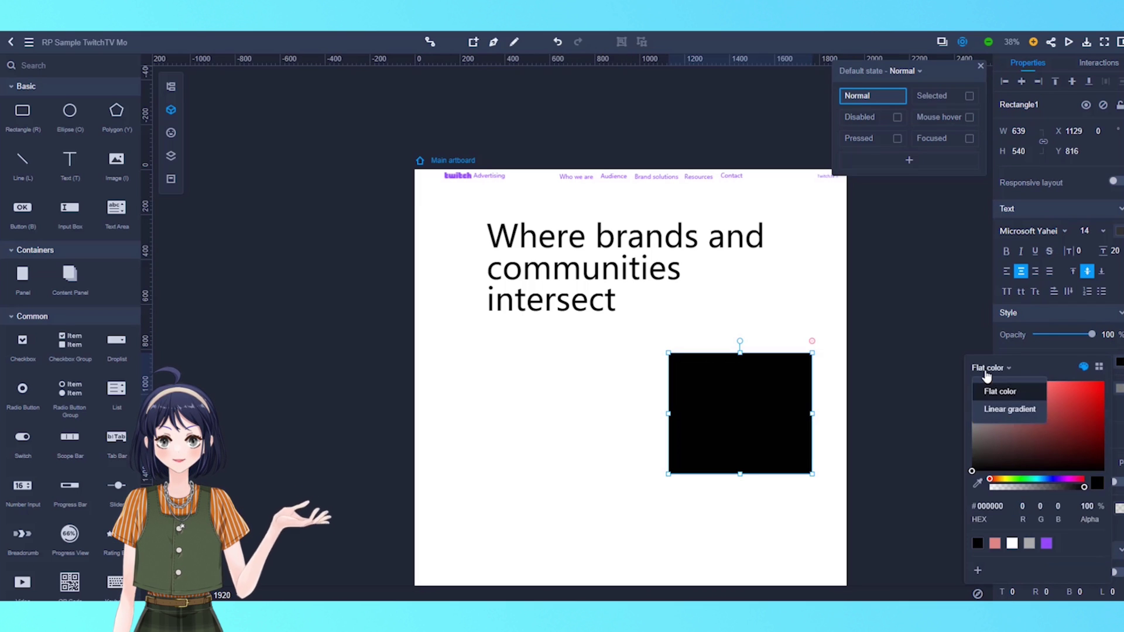
pyautogui.click(1010, 410)
pyautogui.scroll(3, 771, 378)
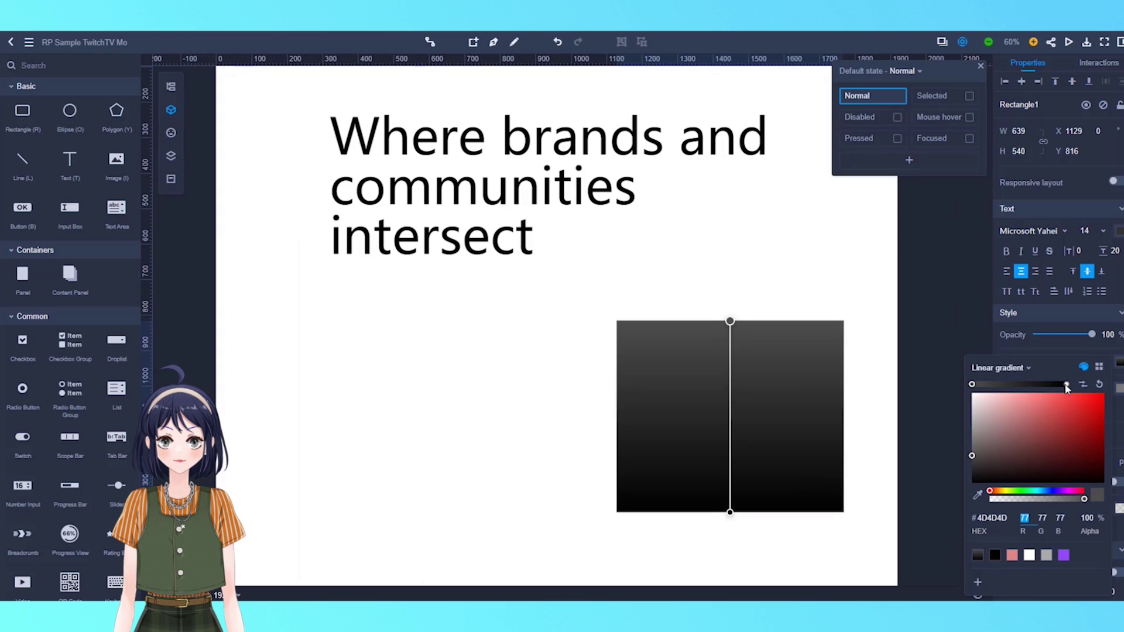
pyautogui.click(1067, 384)
pyautogui.click(1086, 397)
pyautogui.moveTo(1090, 397); pyautogui.dragTo(1022, 407)
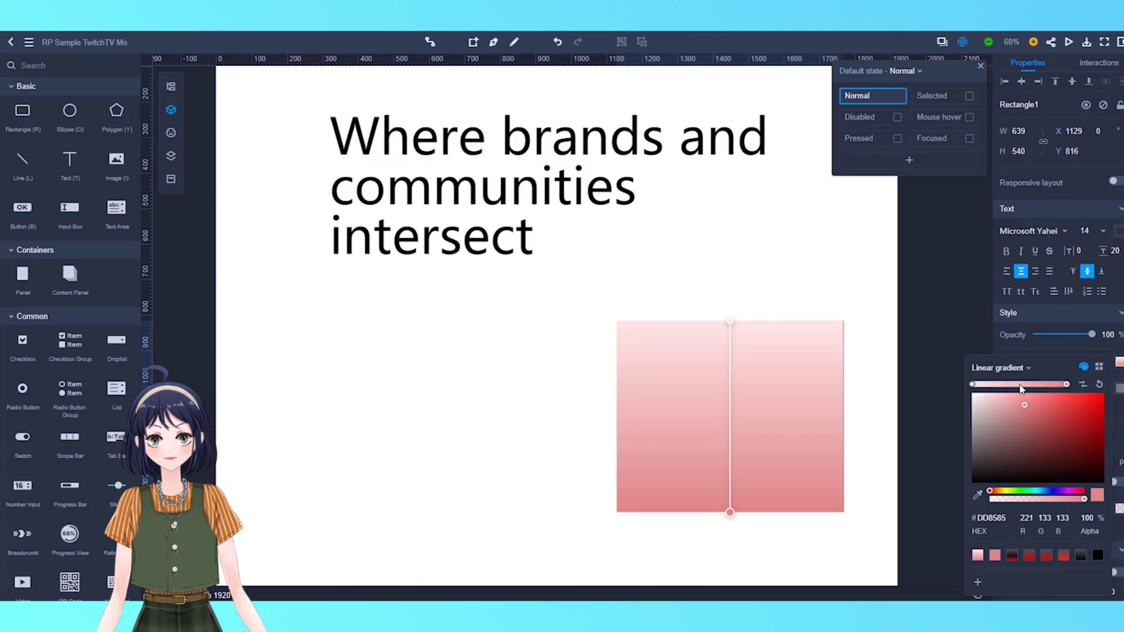
# Step: Add a bright green #16FF00 stop mid-gradient and a further #F2E7D9 stop in the upper part of the rectangle
pyautogui.click(1020, 386)
pyautogui.moveTo(992, 491); pyautogui.dragTo(1020, 492)
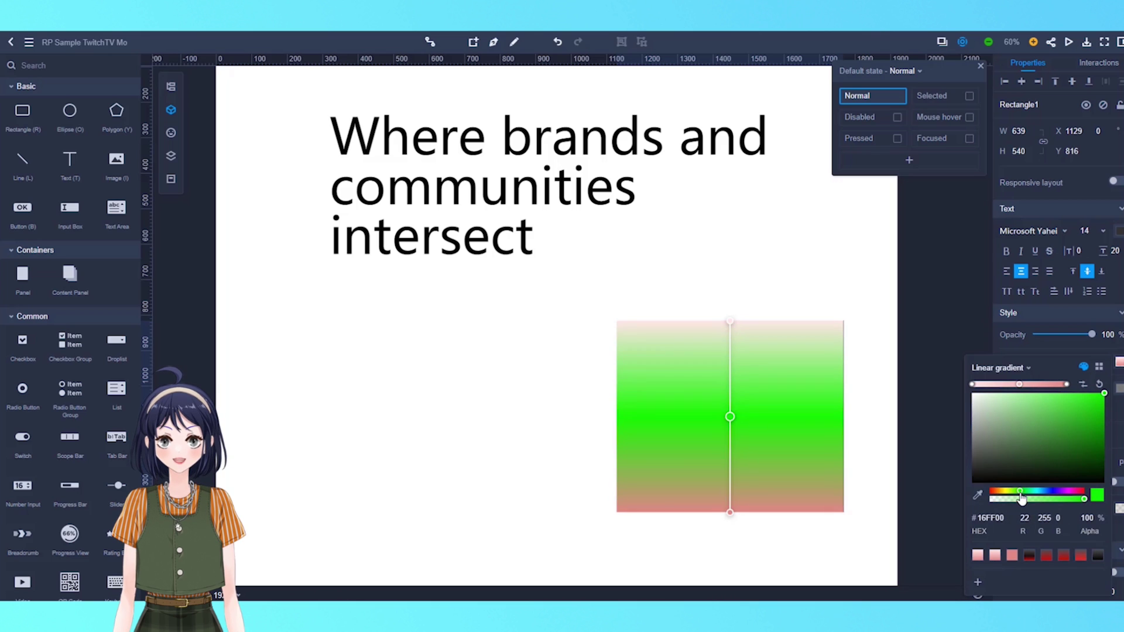
pyautogui.moveTo(1020, 384); pyautogui.dragTo(1027, 385)
pyautogui.click(975, 384)
pyautogui.moveTo(730, 327); pyautogui.dragTo(730, 374)
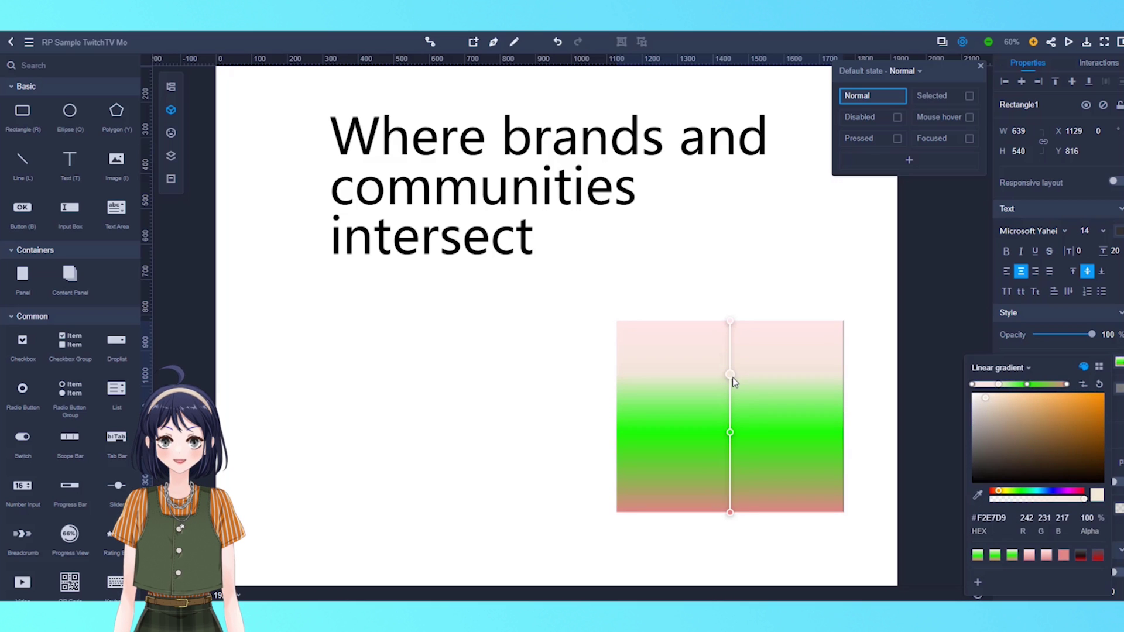
# Step: Shift the gradient's stops and swing its end handle so the color bands run diagonally across the rectangle
pyautogui.moveTo(730, 433)
pyautogui.mouseDown()
pyautogui.moveTo(732, 388)
pyautogui.moveTo(730, 414)
pyautogui.mouseUp()
pyautogui.click(730, 463)
pyautogui.moveTo(730, 517); pyautogui.dragTo(779, 348)
pyautogui.click(868, 365)
pyautogui.scroll(-3, 879, 356)
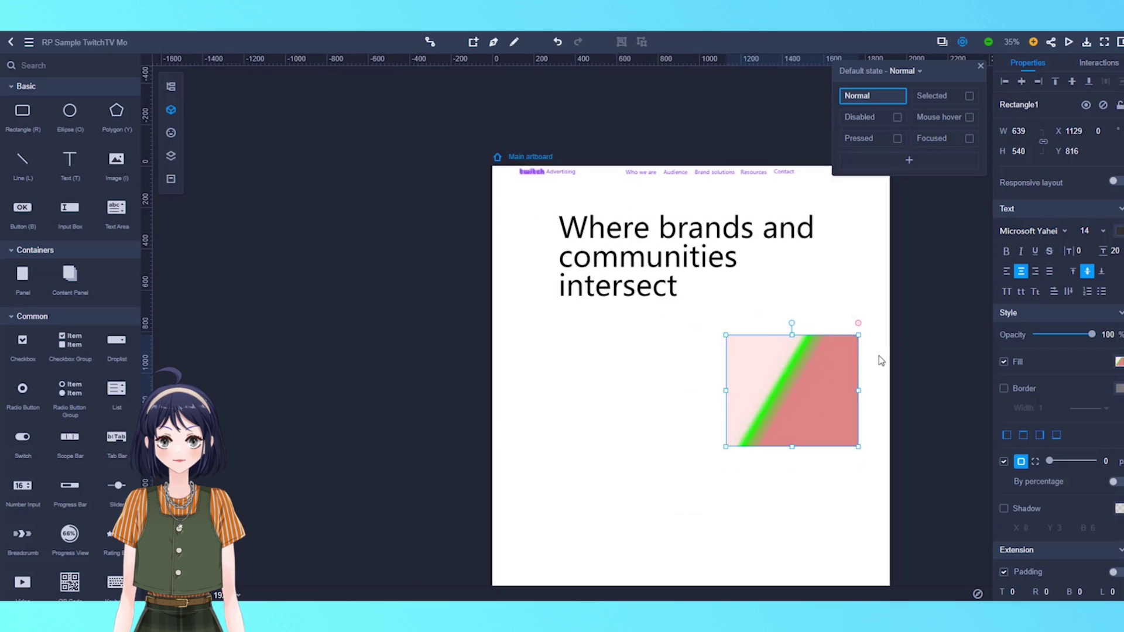
# Step: Return the rectangle's fill to flat black, #000000
pyautogui.click(1118, 362)
pyautogui.click(994, 367)
pyautogui.click(999, 394)
pyautogui.moveTo(999, 399); pyautogui.dragTo(950, 497)
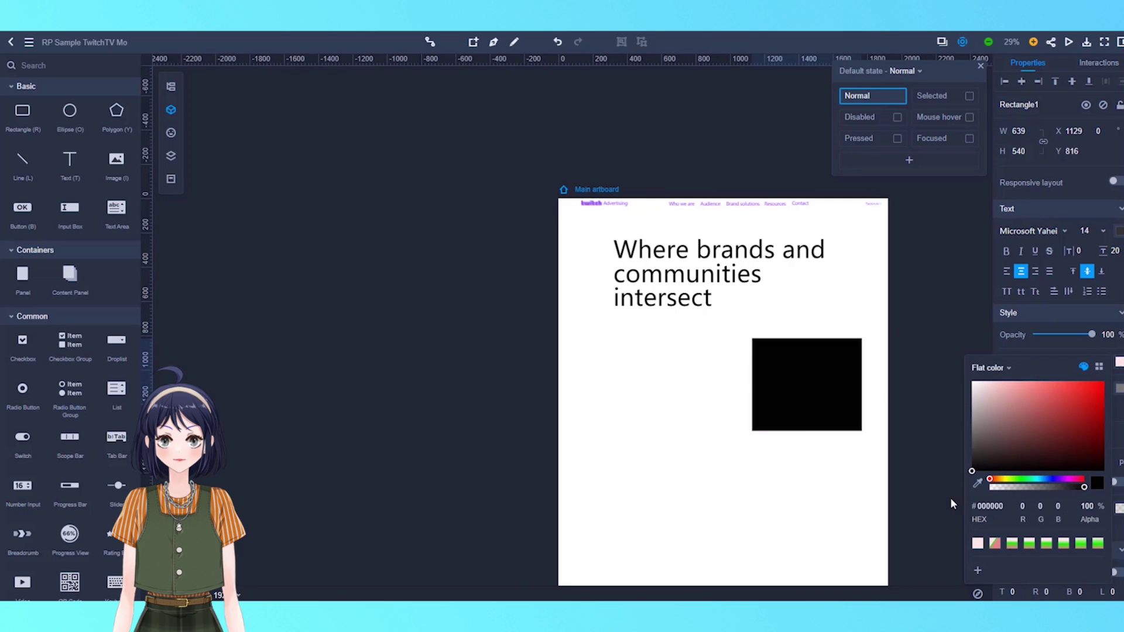
pyautogui.click(930, 496)
# Step: Paste the white "Twitch is the live streaming service" paragraph over the black rectangle, with font size and line height 46
pyautogui.click(926, 473)
pyautogui.hotkey('ctrl', 'v')
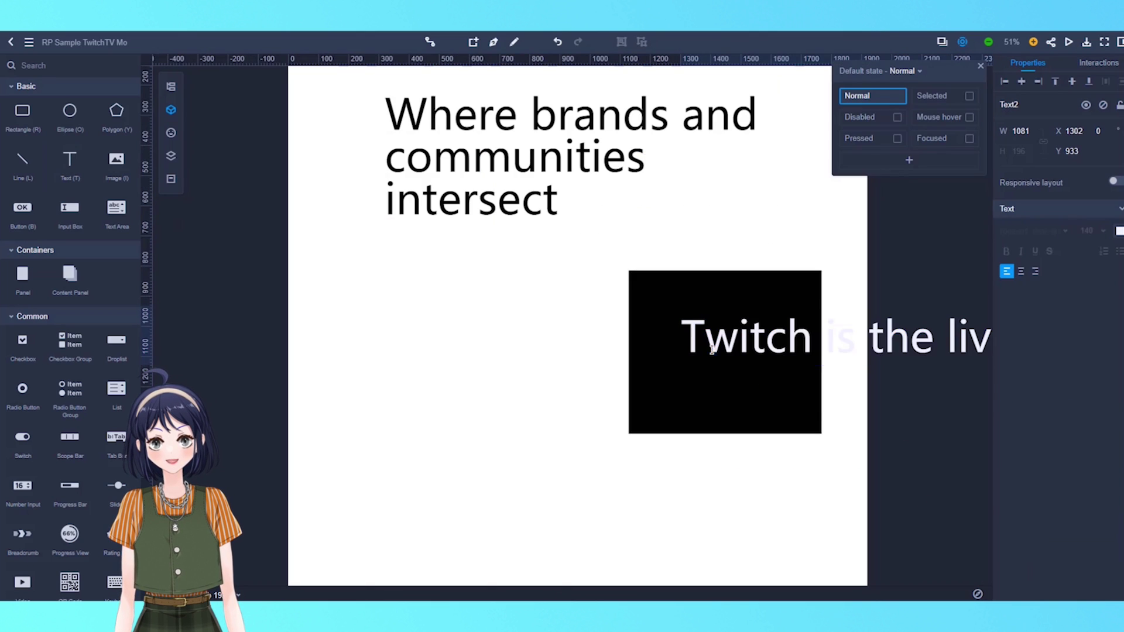
pyautogui.moveTo(809, 391); pyautogui.dragTo(791, 370)
pyautogui.click(1116, 251)
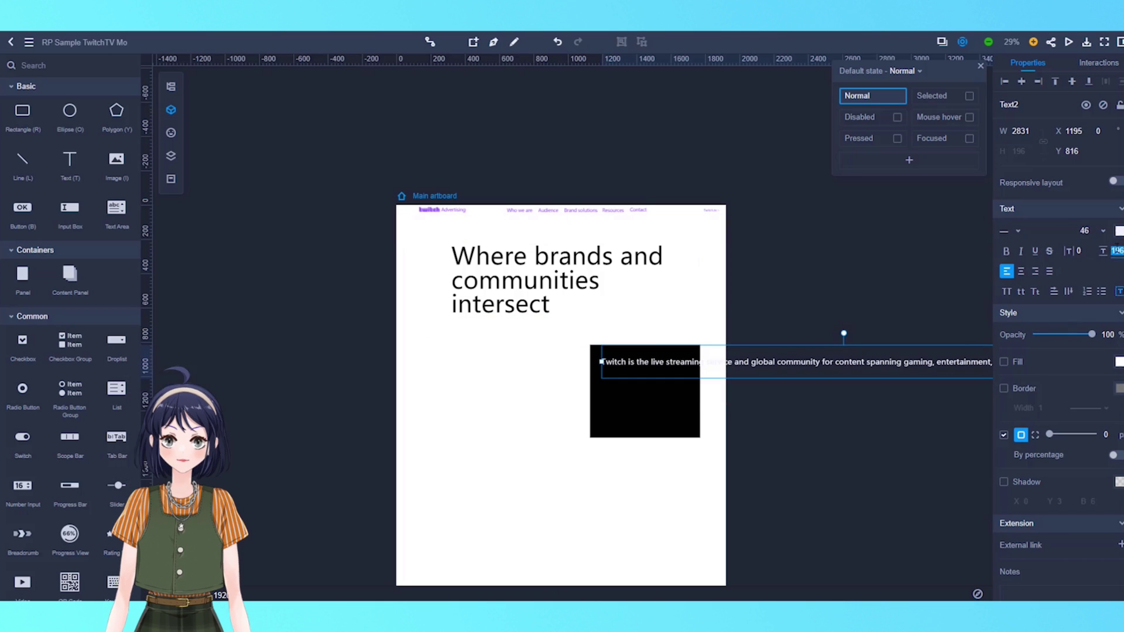
pyautogui.write('46')
pyautogui.press('Return')
# Step: Break the Twitch paragraph into lines within a 589-wide text box and place it inside the black rectangle
pyautogui.moveTo(763, 374); pyautogui.dragTo(653, 396)
pyautogui.doubleClick(623, 396)
pyautogui.press('Return')
pyautogui.scroll(5, 631, 511)
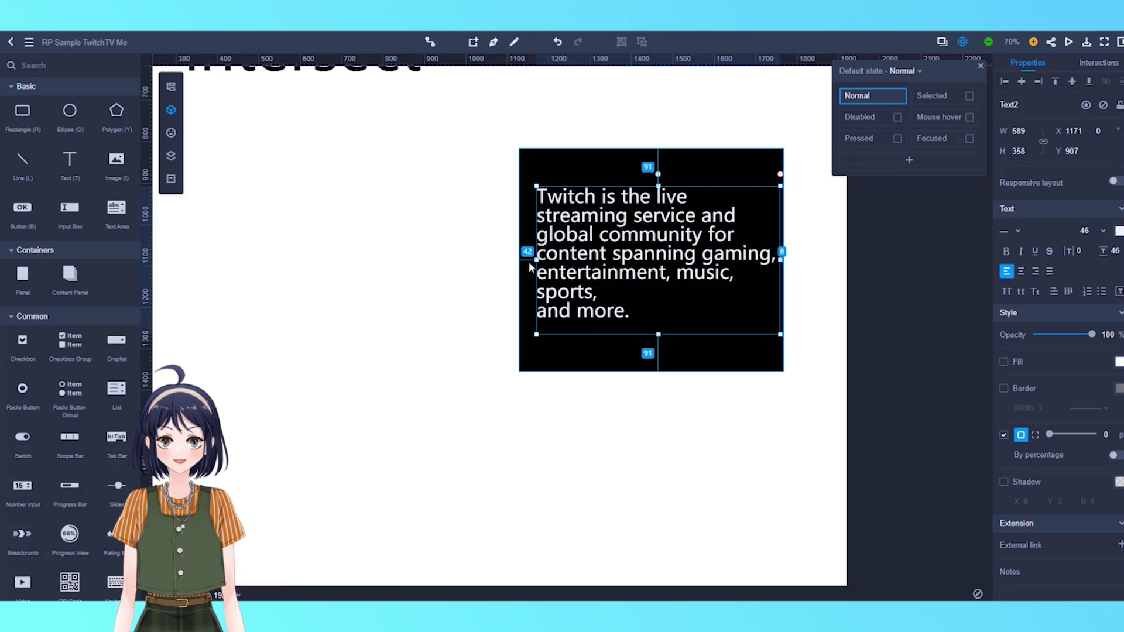
# Step: Nudge the Twitch paragraph left inside the black rectangle to X 1155
pyautogui.press('Left')
pyautogui.press('Left')
pyautogui.press('Left')
pyautogui.press('Left')
pyautogui.press('Left')
pyautogui.press('Left')
pyautogui.press('Left')
pyautogui.press('Left')
pyautogui.press('Left')
pyautogui.press('Left')
pyautogui.press('Left')
pyautogui.press('Left')
pyautogui.press('Left')
pyautogui.press('Left')
pyautogui.press('Left')
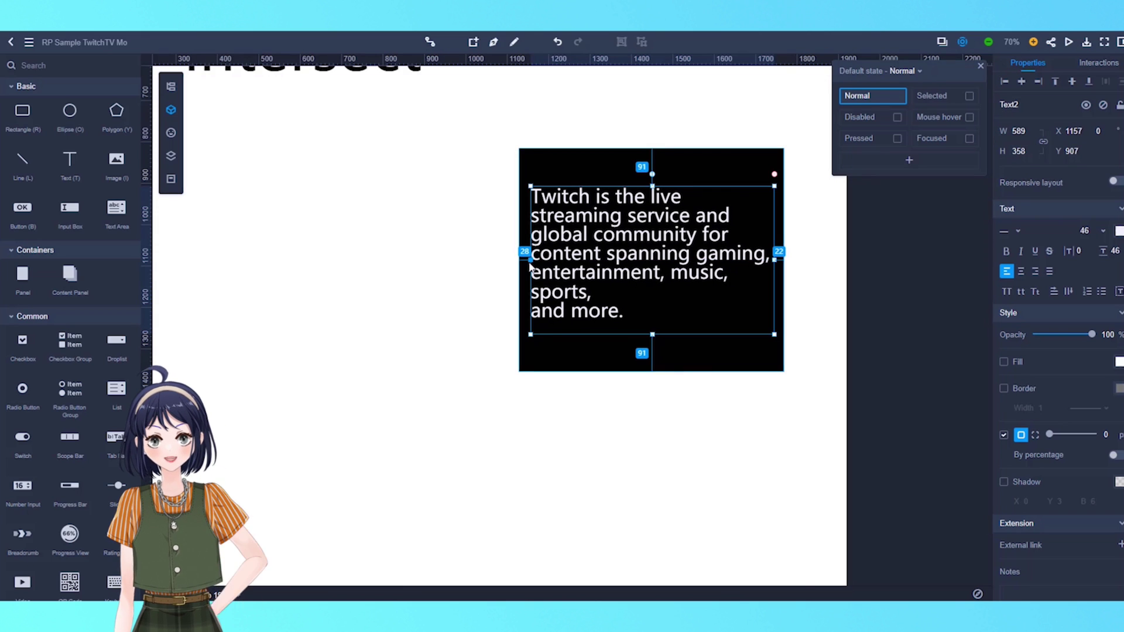
pyautogui.click(496, 445)
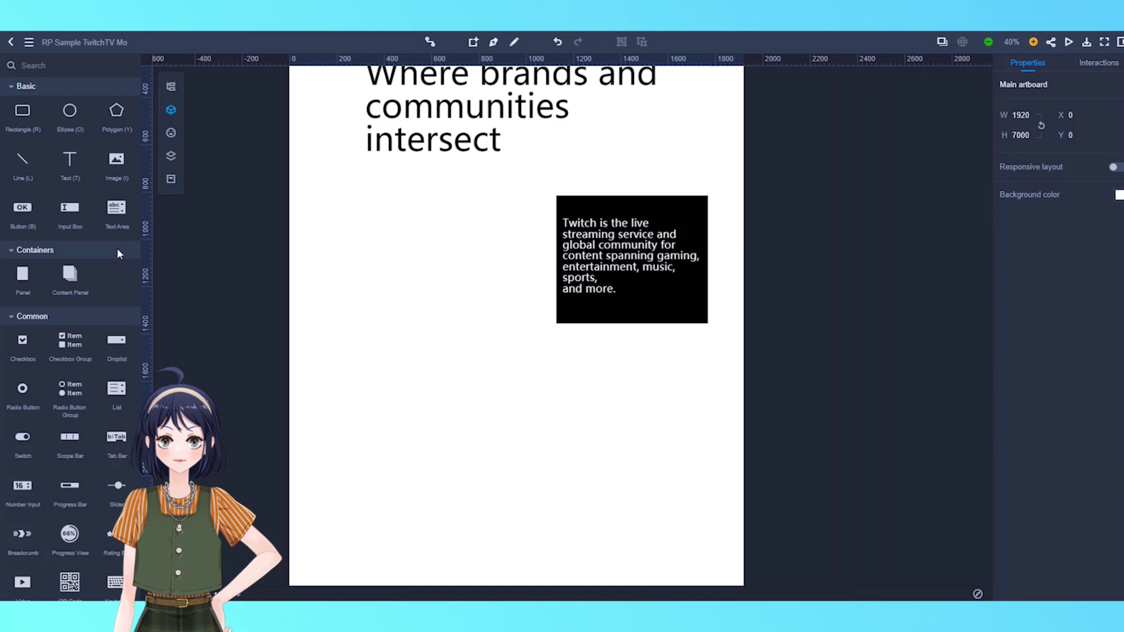
# Step: Draw a borderless rectangle across the artboard's full width, about 1920 by 1225, and fill it black
pyautogui.moveTo(317, 258); pyautogui.dragTo(744, 226)
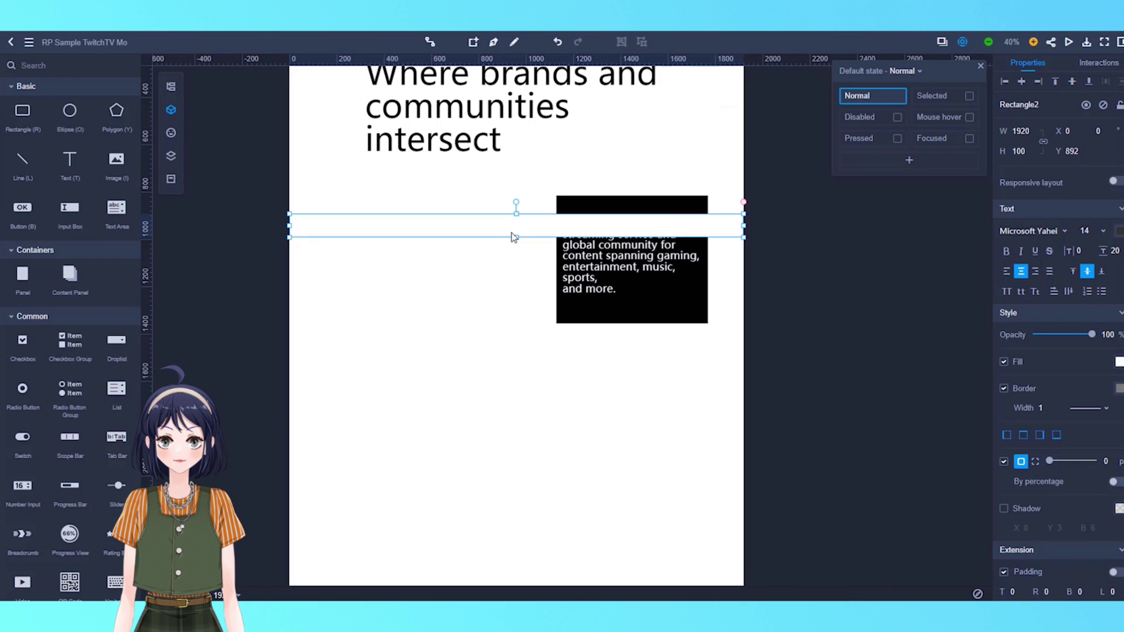
pyautogui.moveTo(516, 238); pyautogui.dragTo(559, 503)
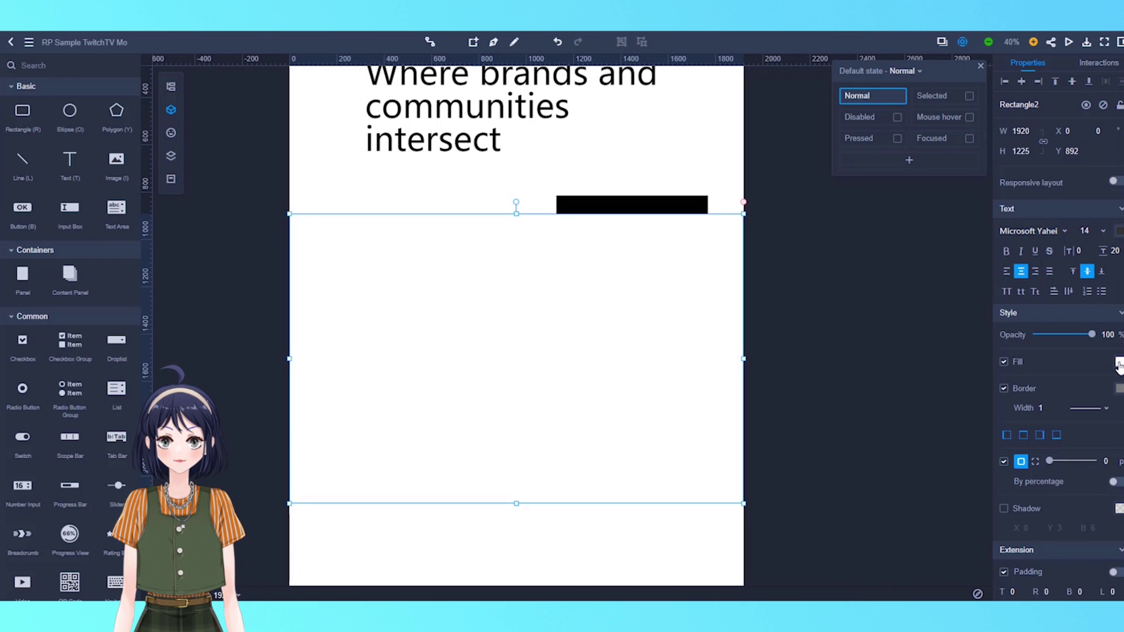
pyautogui.click(1118, 362)
pyautogui.moveTo(1007, 442); pyautogui.dragTo(911, 508)
pyautogui.click(914, 389)
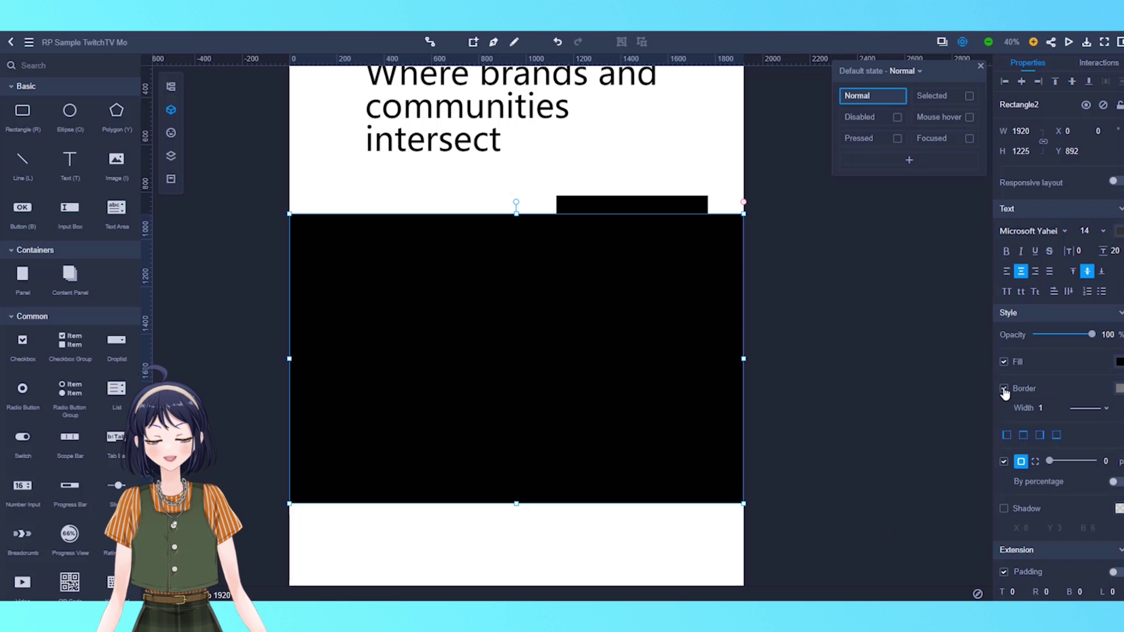
# Step: Send the full-width black rectangle to the back and move it up to Y 859
pyautogui.rightClick(592, 348)
pyautogui.moveTo(642, 191)
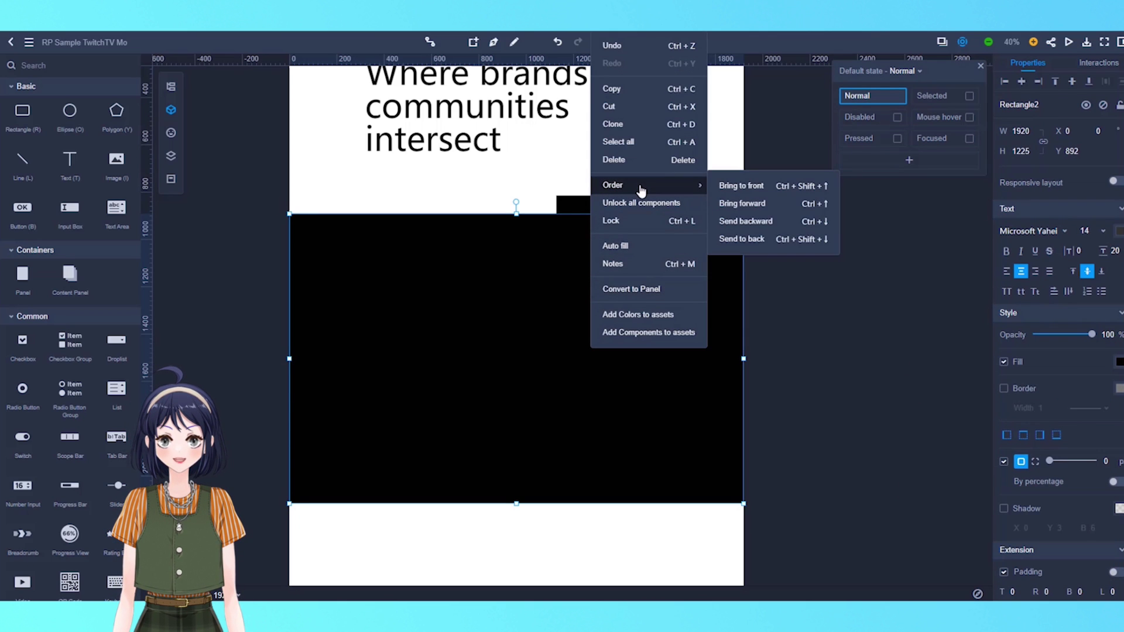
pyautogui.click(762, 239)
pyautogui.moveTo(538, 382); pyautogui.dragTo(451, 441)
# Step: Move the Twitch paragraph up so its text box meets the wide black rectangle's upper edge at Y 859
pyautogui.click(615, 257)
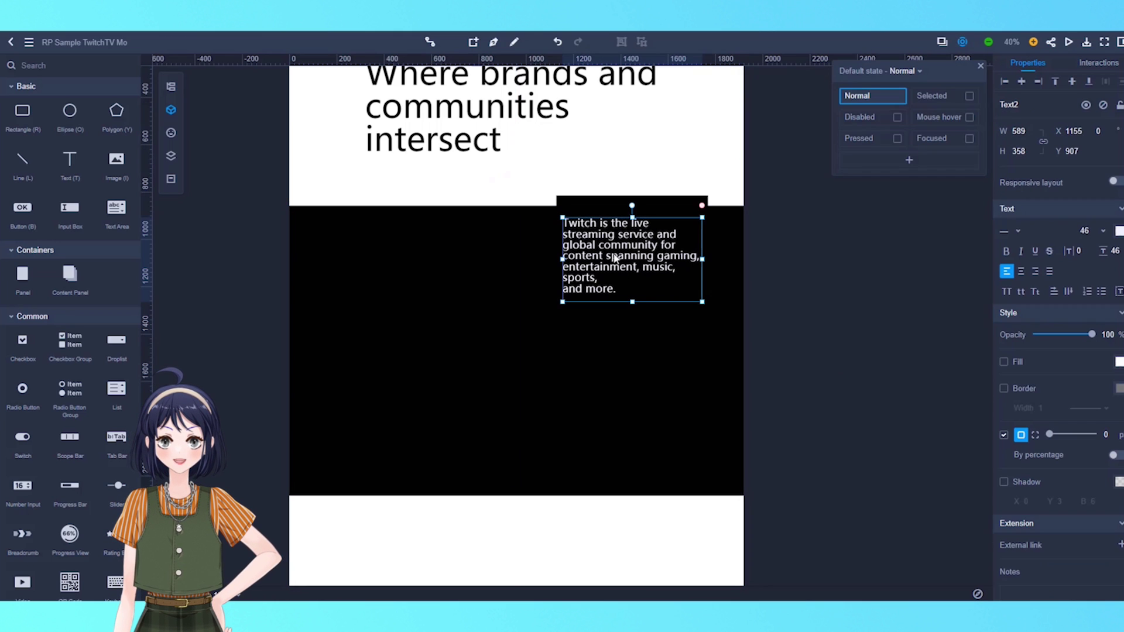
pyautogui.moveTo(631, 265); pyautogui.dragTo(631, 254)
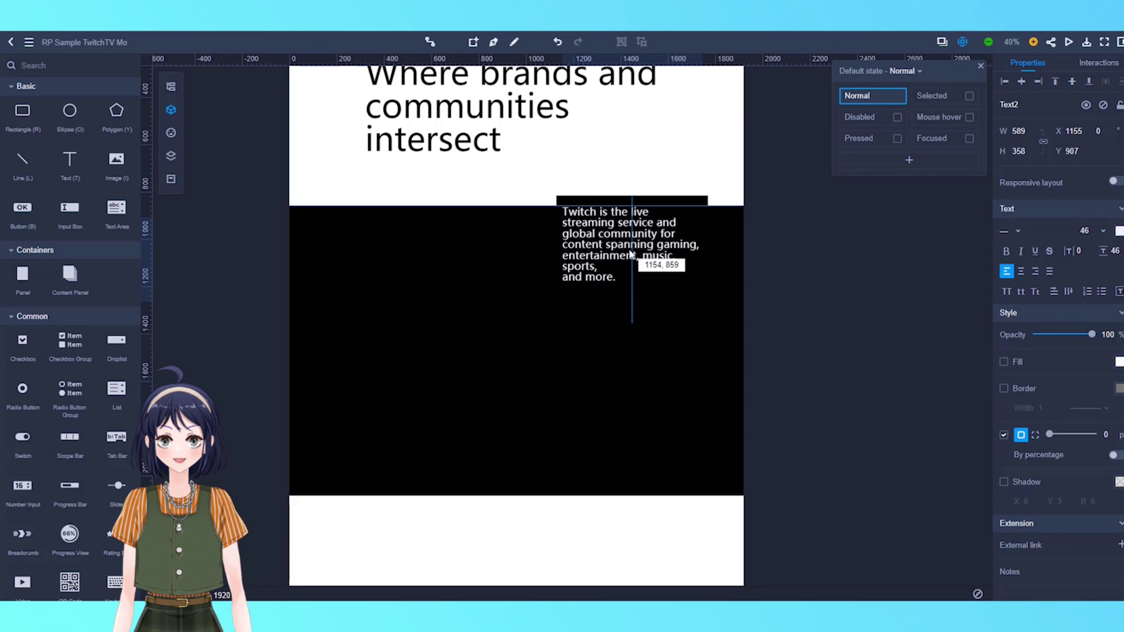
pyautogui.click(833, 316)
# Step: Insert image1.png from the asset library and rest it on the wide black rectangle's lower edge, at X 285, Y 1396
pyautogui.click(382, 400)
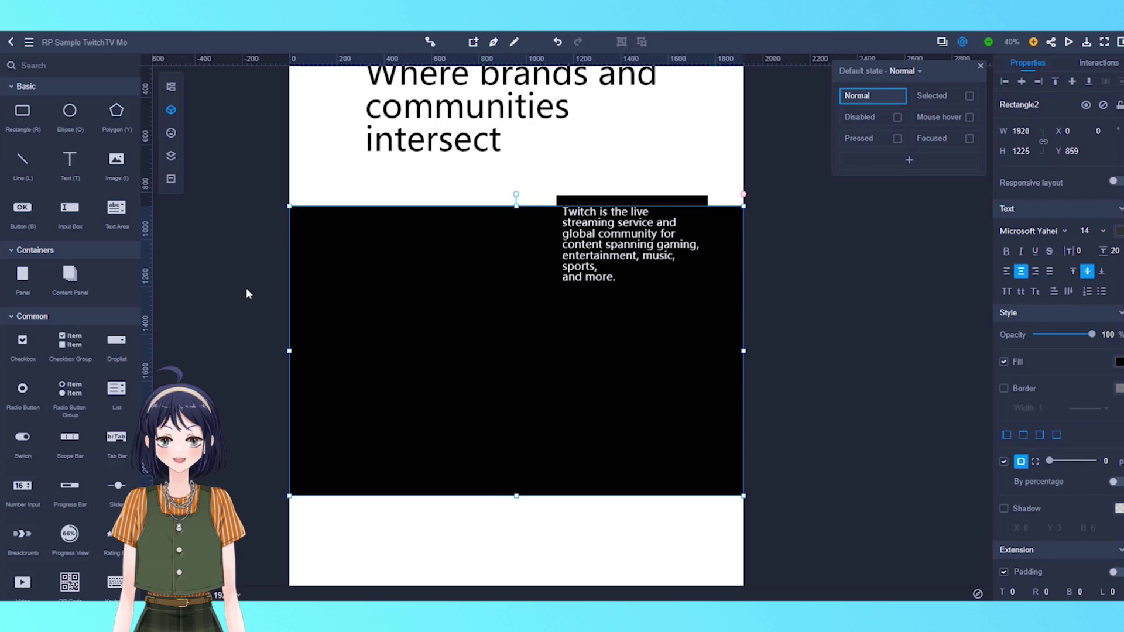
pyautogui.click(171, 179)
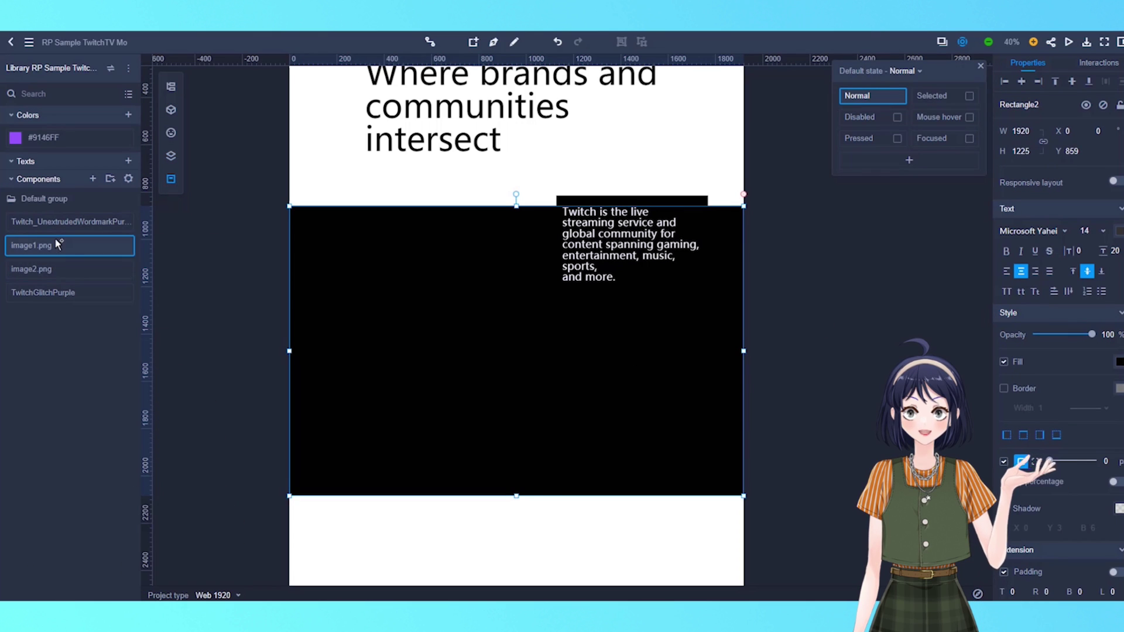
pyautogui.moveTo(35, 245); pyautogui.dragTo(410, 402)
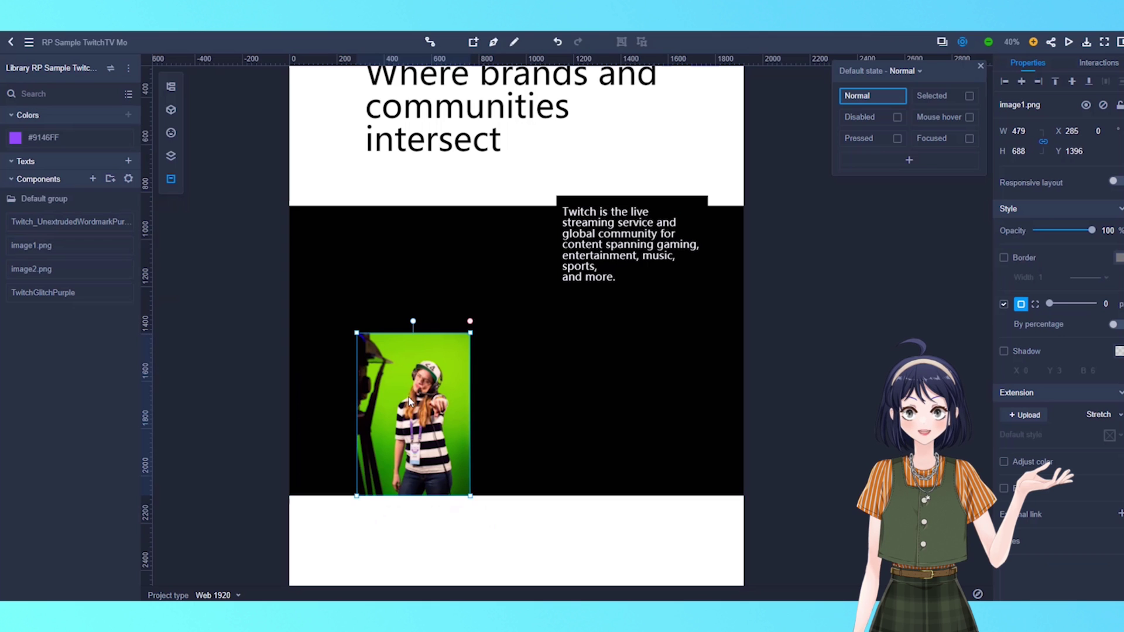
pyautogui.scroll(-3, 410, 402)
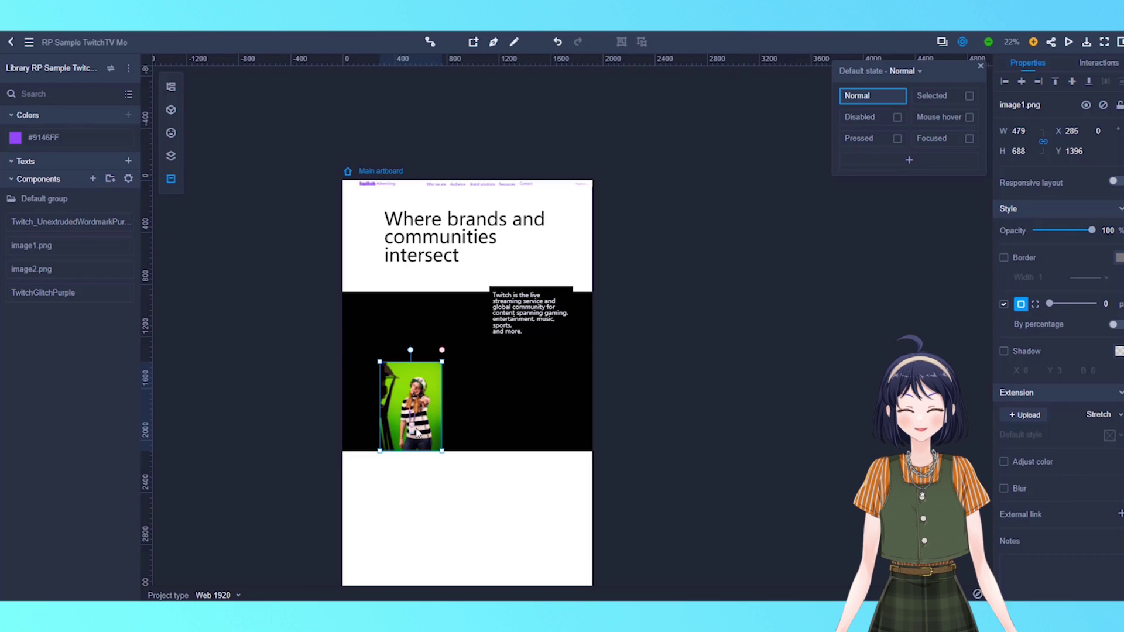
# Step: Move image1.png down to X 320, Y 2081, so it overhangs the wide black rectangle's lower edge
pyautogui.moveTo(416, 421); pyautogui.dragTo(421, 436)
pyautogui.moveTo(541, 441); pyautogui.dragTo(541, 527)
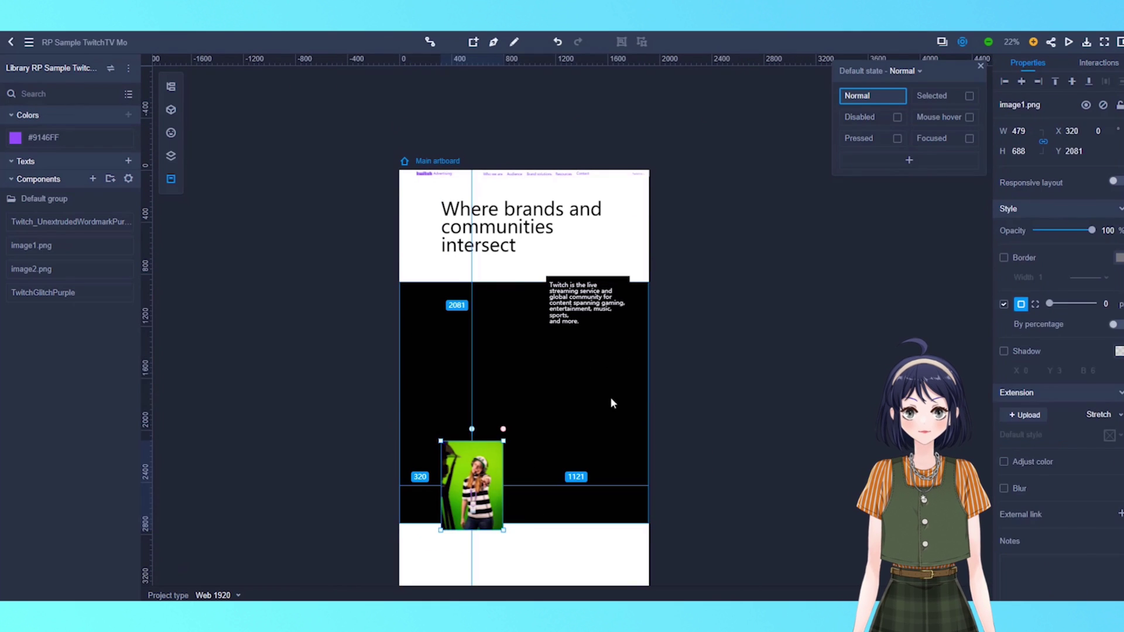
# Step: Add the purple heading "The ultimate influencer marketing based platform" on the black rectangle, with font size and line height 140
pyautogui.press('t')
pyautogui.click(462, 354)
pyautogui.click(1085, 231)
pyautogui.write('140')
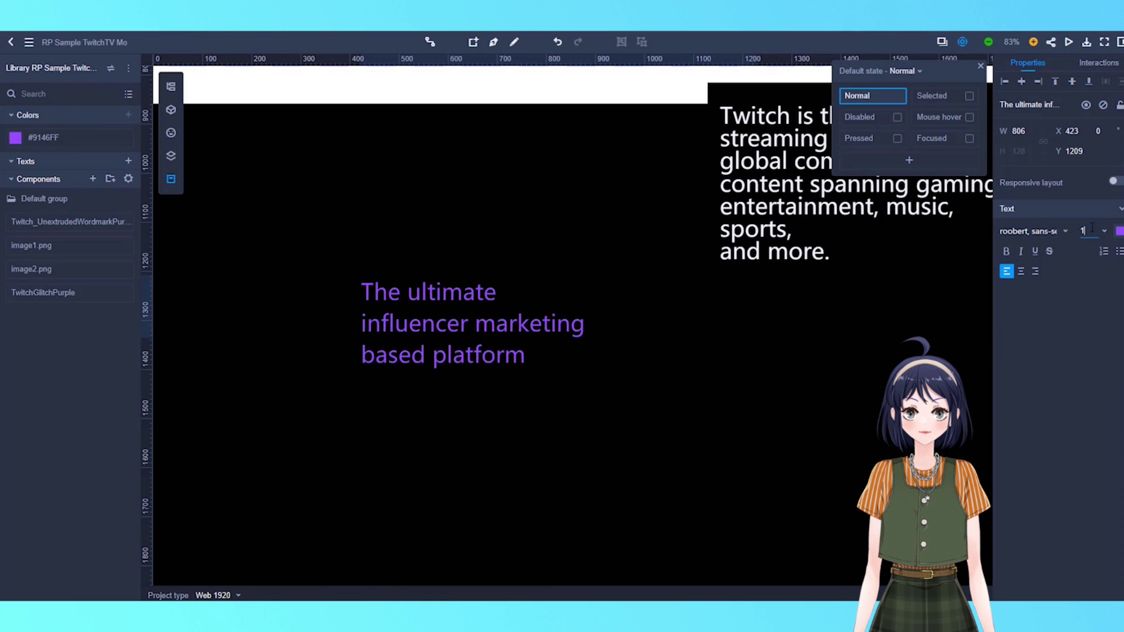
pyautogui.press('Return')
pyautogui.click(814, 530)
pyautogui.click(815, 325)
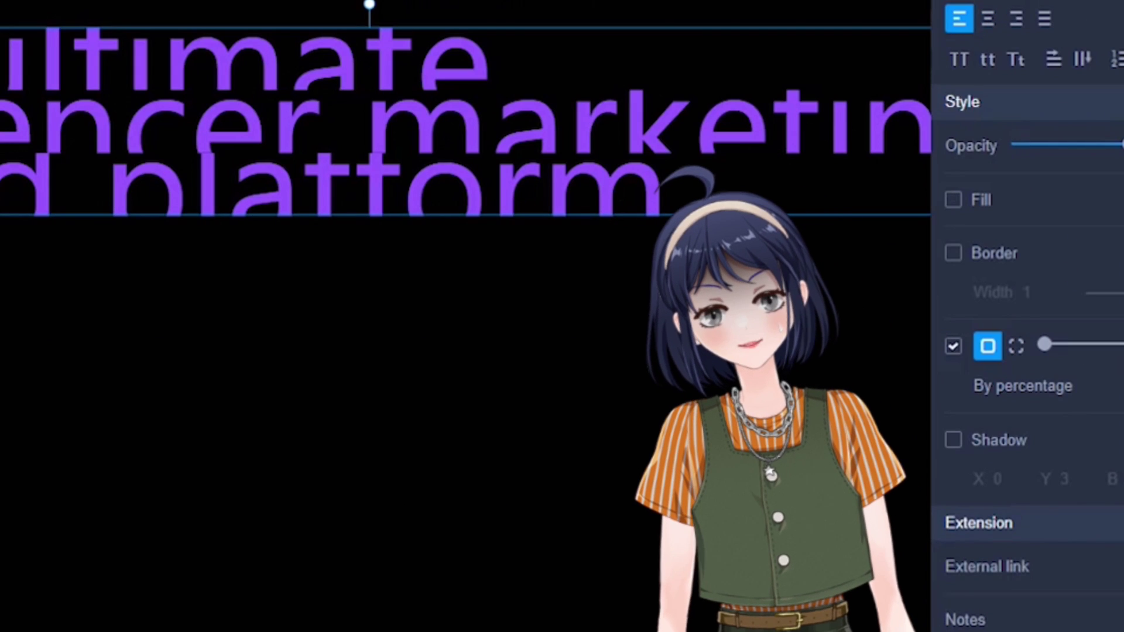
pyautogui.press('Return')
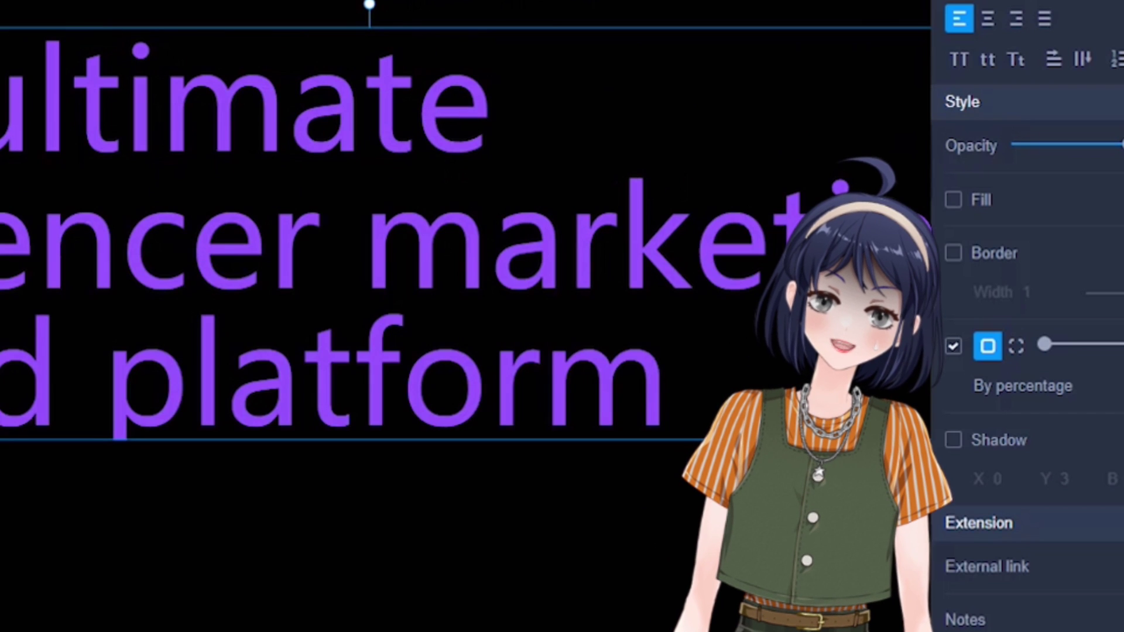
# Step: Move the "The ultimate influencer marketing based platform" heading to X 320, Y 1406, above image1.png
pyautogui.scroll(-4, 460, 353)
pyautogui.moveTo(373, 329); pyautogui.dragTo(332, 408)
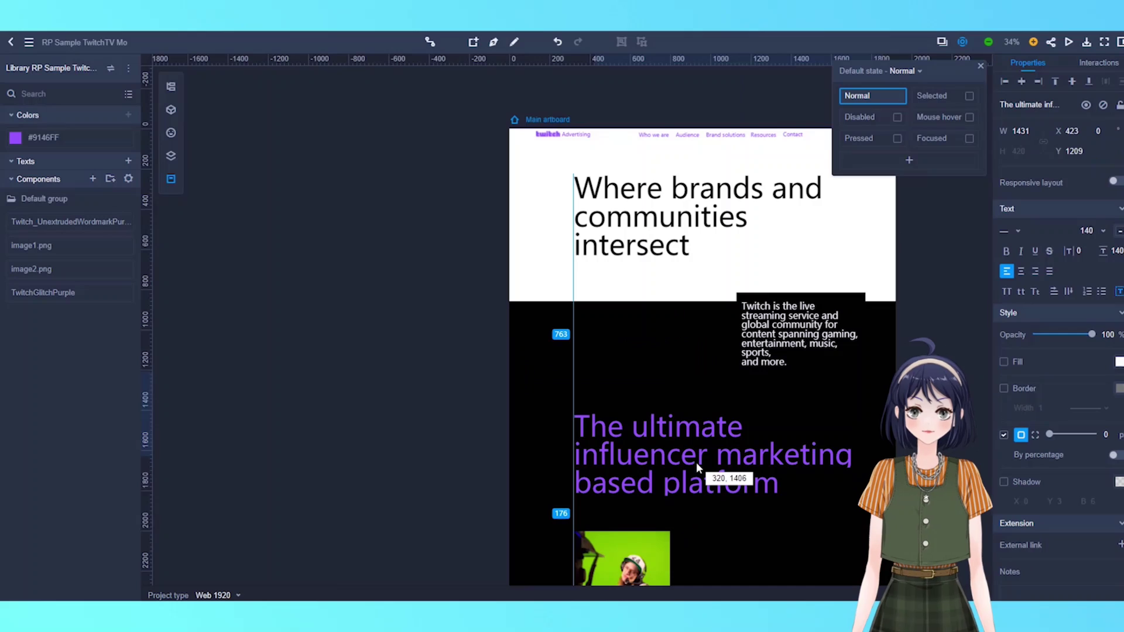
pyautogui.moveTo(697, 468); pyautogui.dragTo(696, 468)
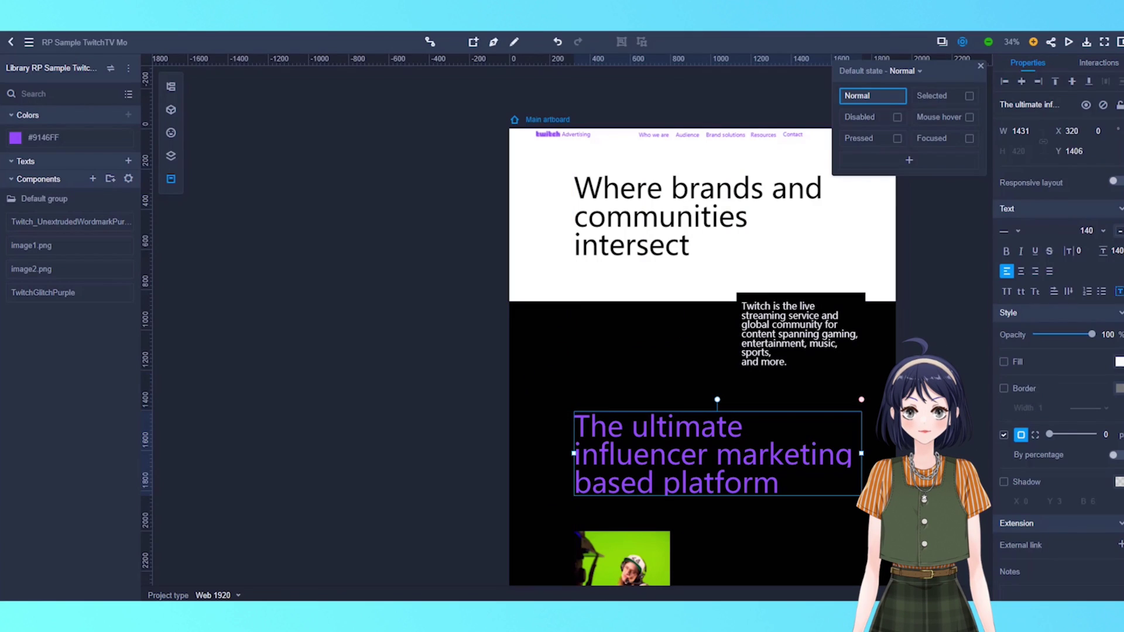
# Step: Add the white three-line viewer statistics text beside image1.png, with font size and line height 48, and narrow its box to fit the artboard
pyautogui.click(879, 451)
pyautogui.moveTo(878, 451); pyautogui.dragTo(734, 227)
pyautogui.scroll(1, 733, 227)
pyautogui.click(711, 410)
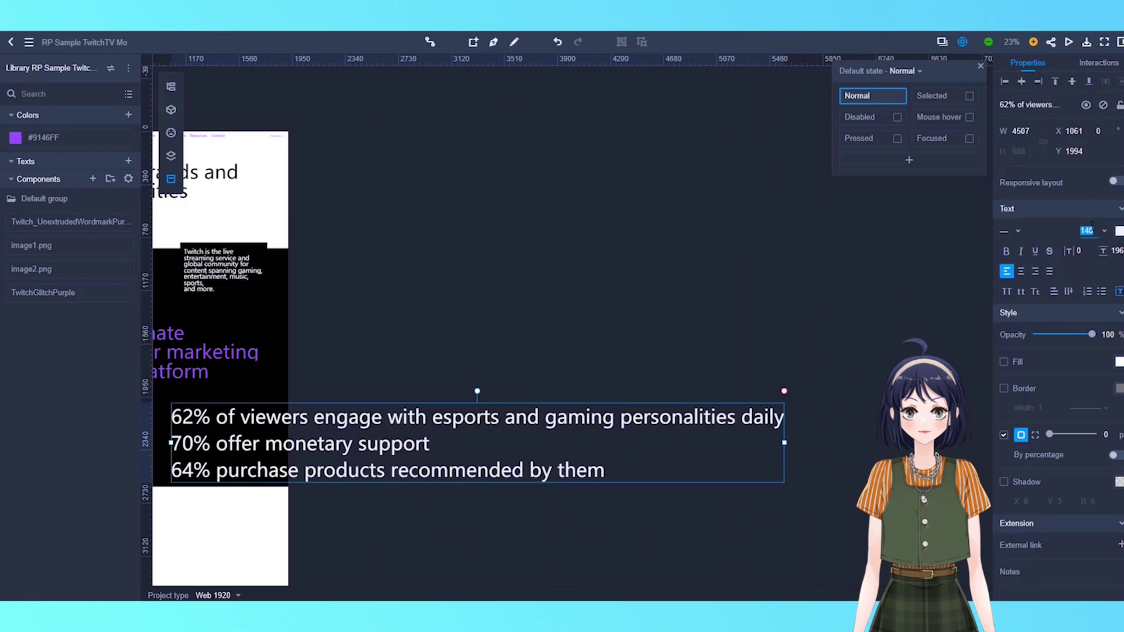
pyautogui.moveTo(575, 343)
pyautogui.mouseDown()
pyautogui.moveTo(550, 331)
pyautogui.moveTo(584, 337)
pyautogui.mouseUp()
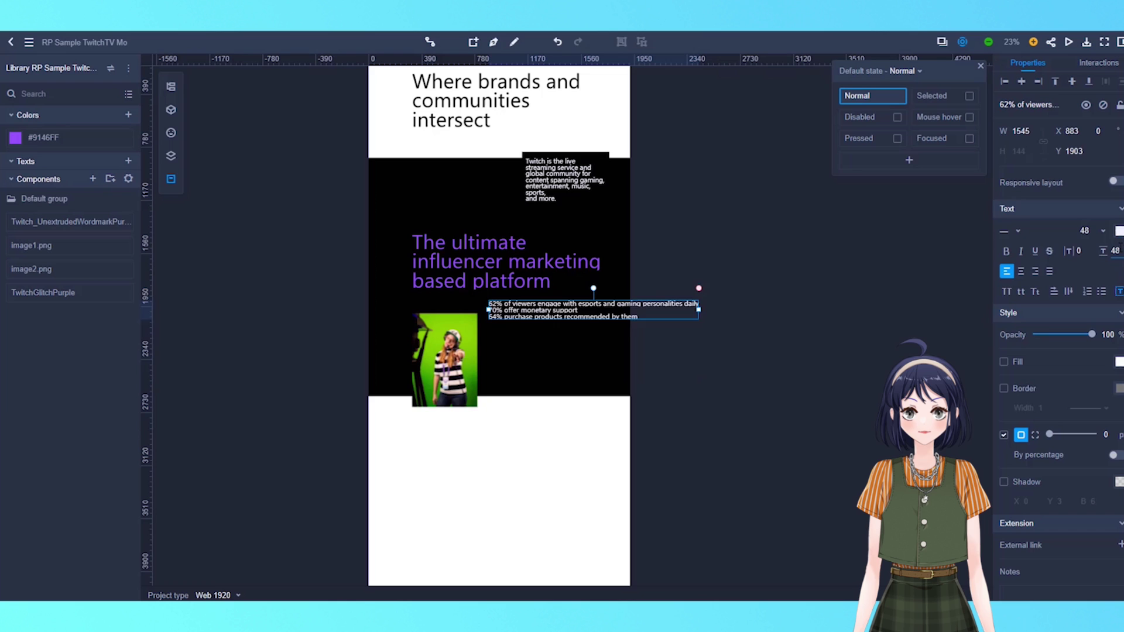
pyautogui.moveTo(707, 333); pyautogui.dragTo(610, 338)
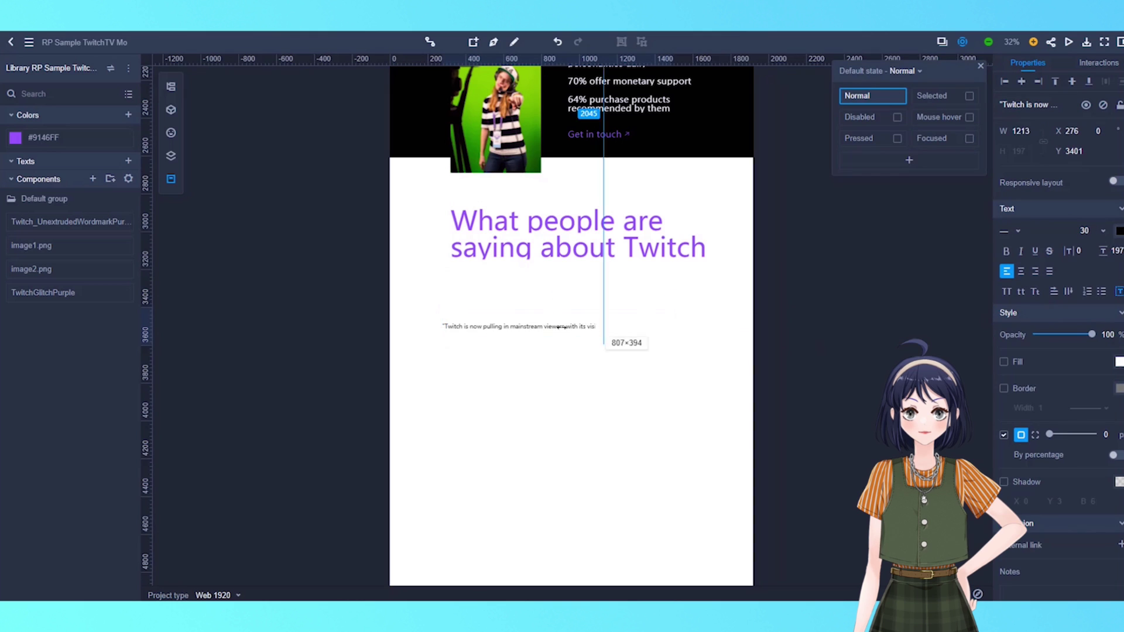
# Step: Fit the "Twitch is now pulling in mainstream viewers" quote into a 407 by 137 text box and set its line height to 35
pyautogui.moveTo(604, 339); pyautogui.dragTo(519, 459)
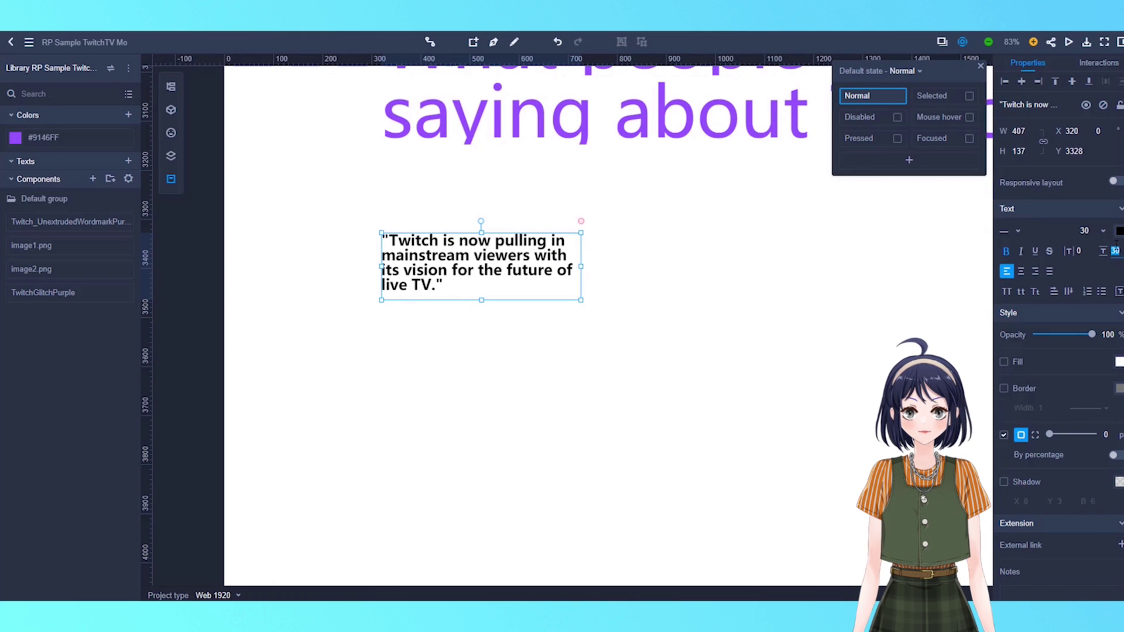
pyautogui.press('Return')
# Step: Add the bold purple text "Fast Company" below the quote, aligned with the quote's starting edge
pyautogui.press('t')
pyautogui.click(385, 347)
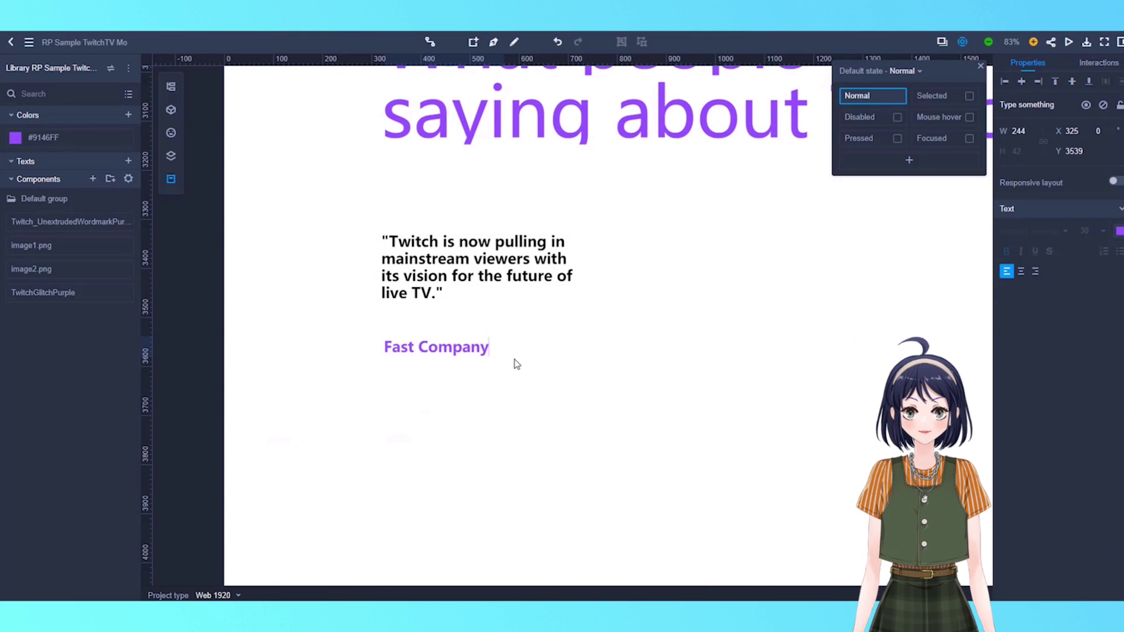
pyautogui.click(517, 364)
pyautogui.moveTo(516, 365); pyautogui.dragTo(516, 353)
pyautogui.click(516, 352)
# Step: Group the quote text with its "Fast Company" attribution
pyautogui.click(463, 259)
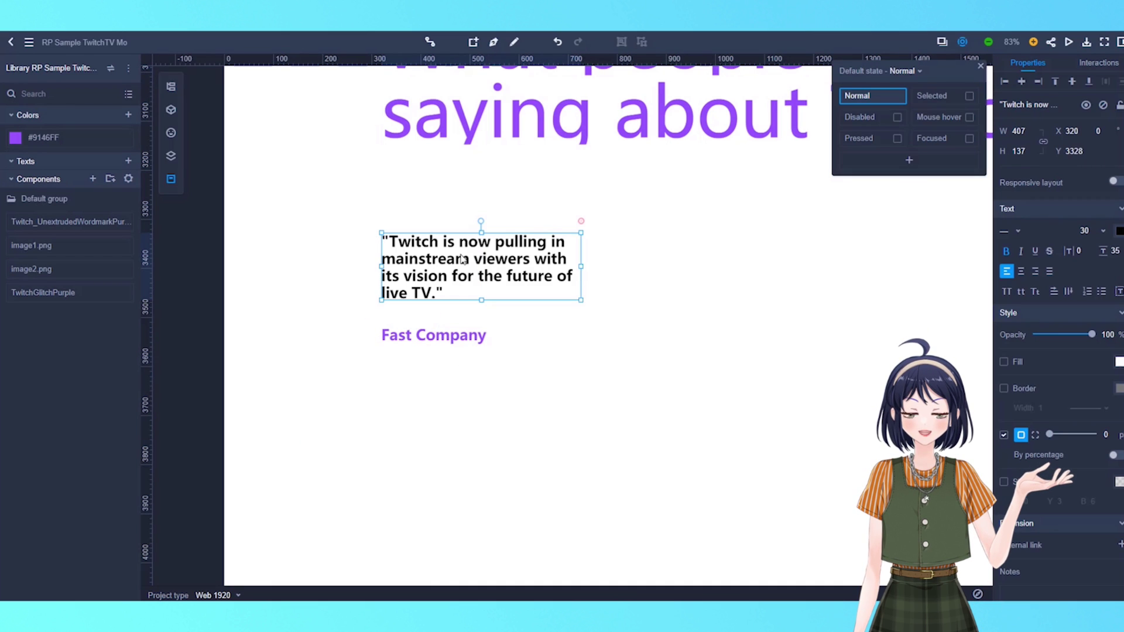
pyautogui.keyDown('shift'); pyautogui.click(439, 341); pyautogui.keyUp('shift')
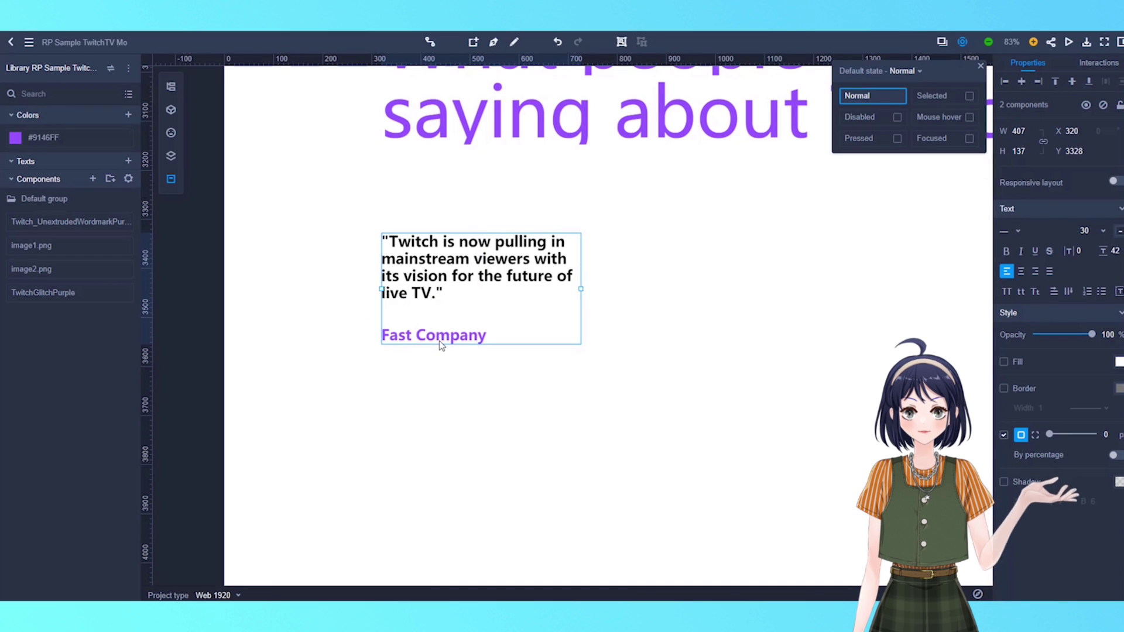
pyautogui.hotkey('ctrl', 'g')
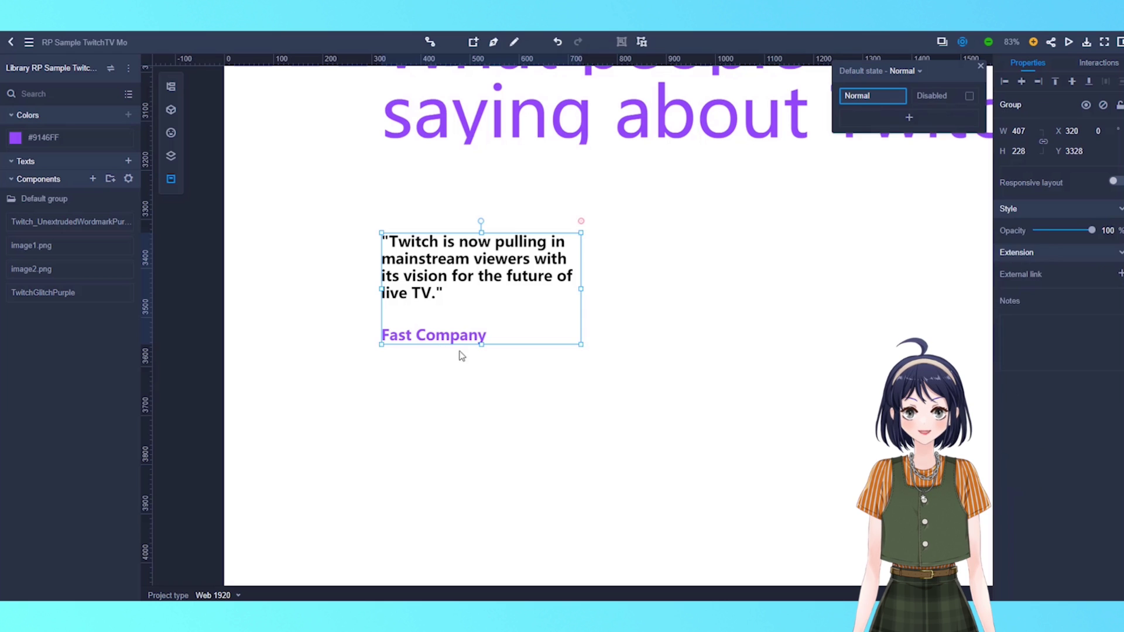
# Step: Copy the quote group beside the original at X 807, Y 3328, and repeat the copy to make a row of three
pyautogui.moveTo(735, 332); pyautogui.dragTo(507, 369)
pyautogui.moveTo(333, 336); pyautogui.dragTo(574, 343)
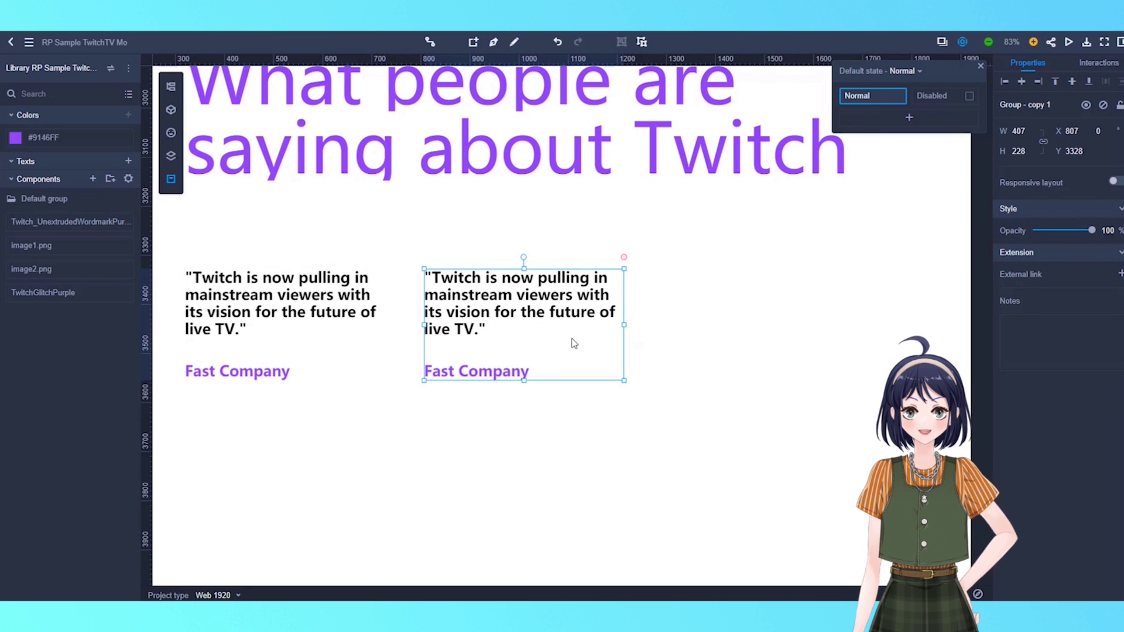
pyautogui.hotkey('ctrl', 'd')
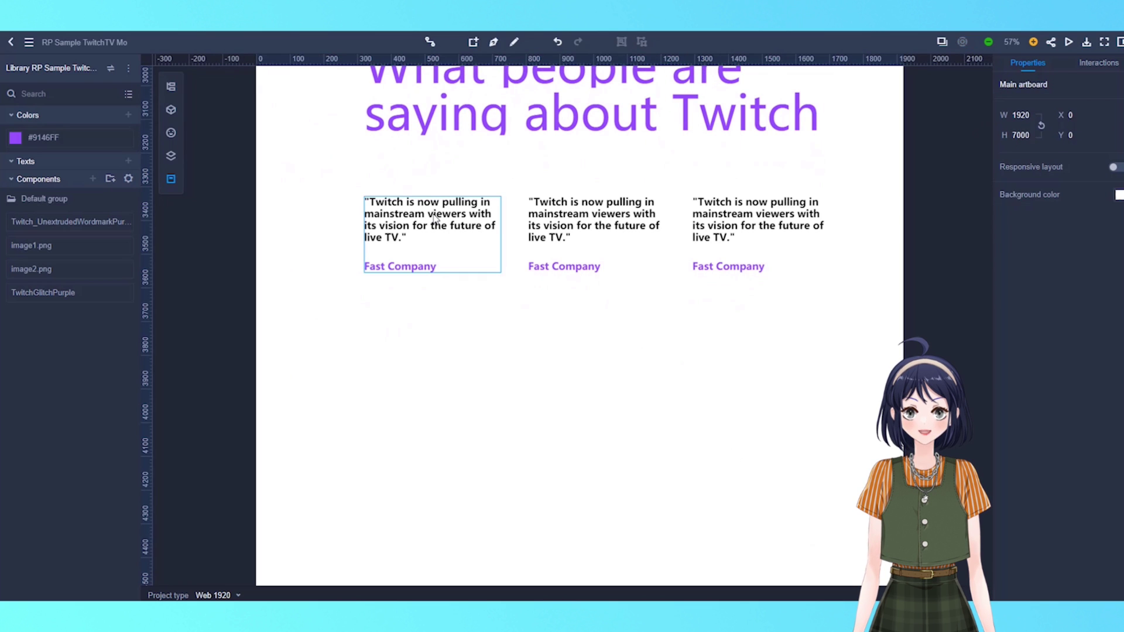
# Step: Duplicate the first quote group five times down the column, evenly spaced to Y 4628
pyautogui.click(435, 218)
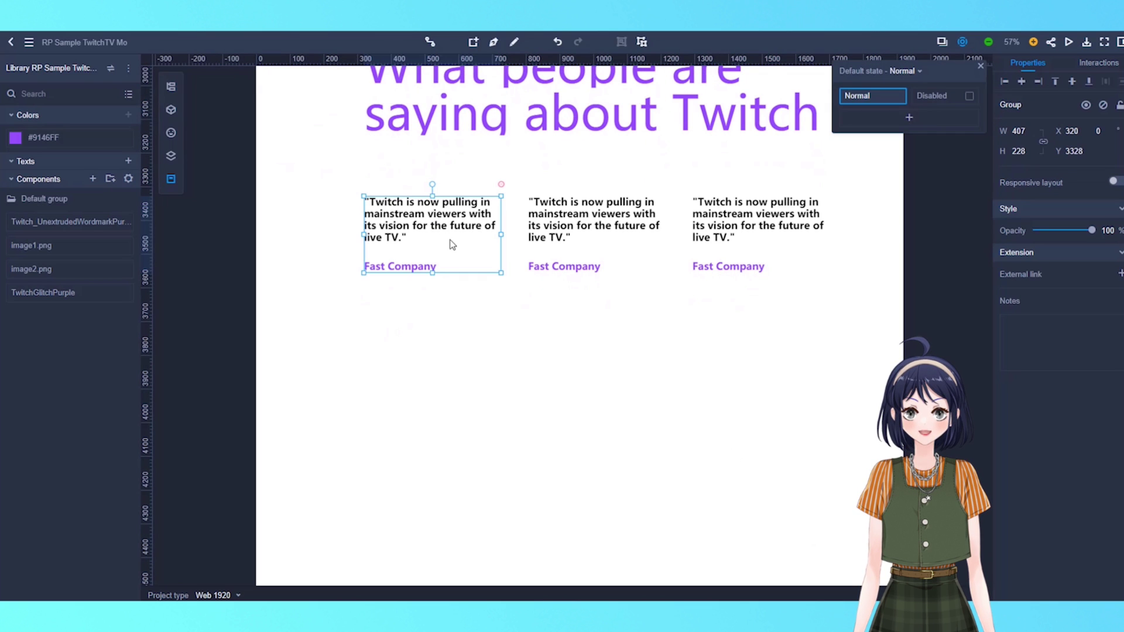
pyautogui.moveTo(453, 245); pyautogui.dragTo(453, 421)
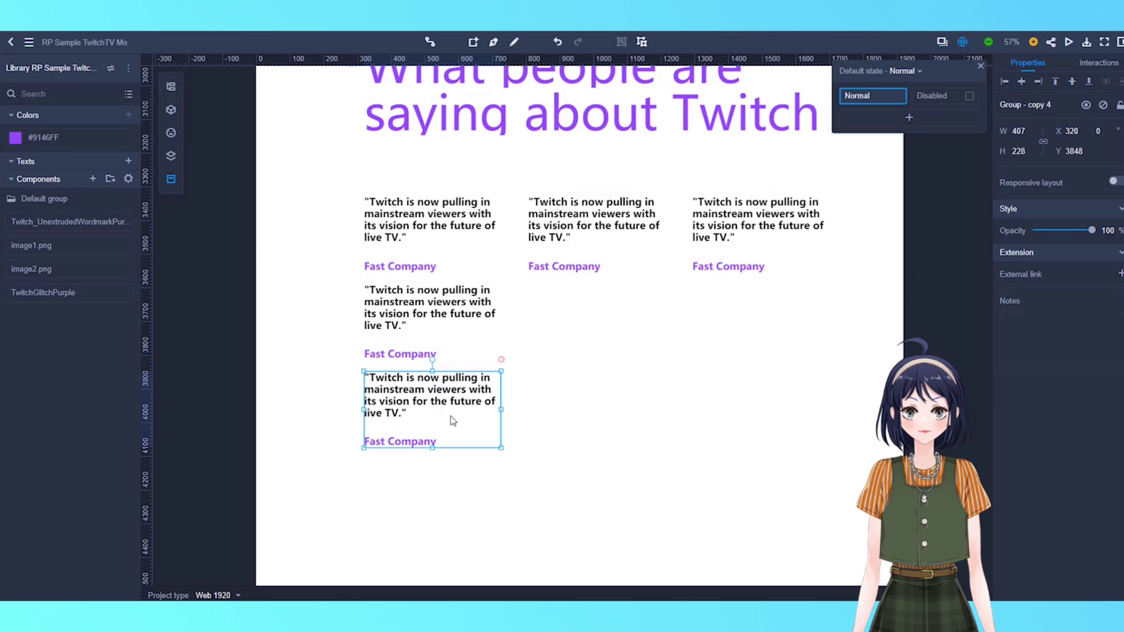
pyautogui.hotkey('ctrl', 'd')
pyautogui.hotkey('ctrl', 'd')
pyautogui.hotkey('ctrl', 'd')
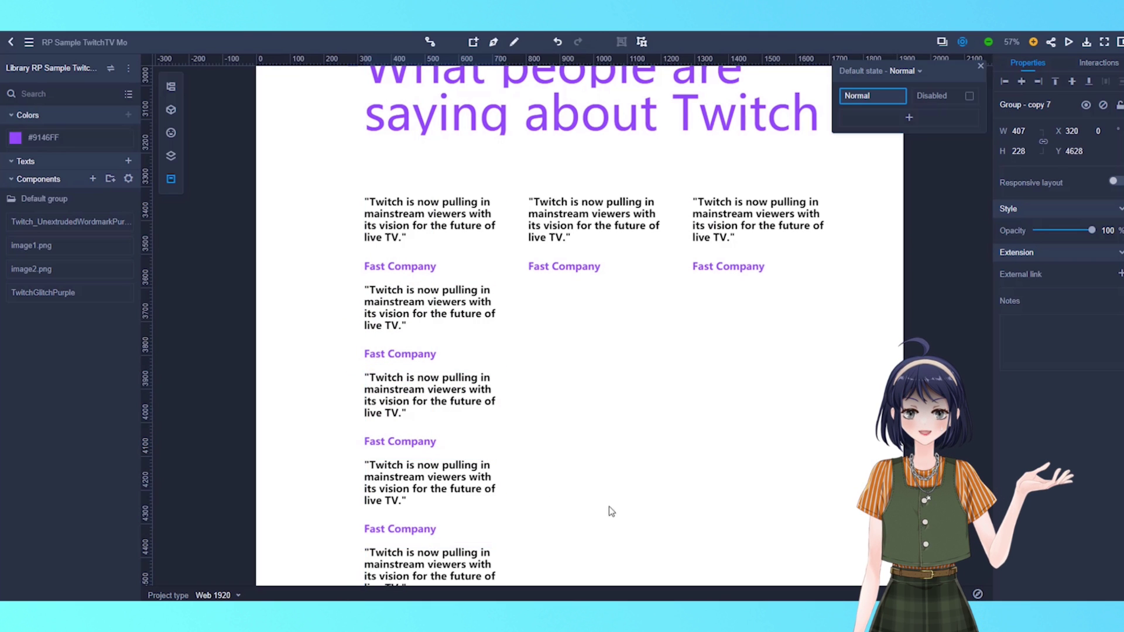
# Step: Select the column of six quote groups and adjust the spacing between them together
pyautogui.scroll(-3, 572, 419)
pyautogui.scroll(-3, 441, 347)
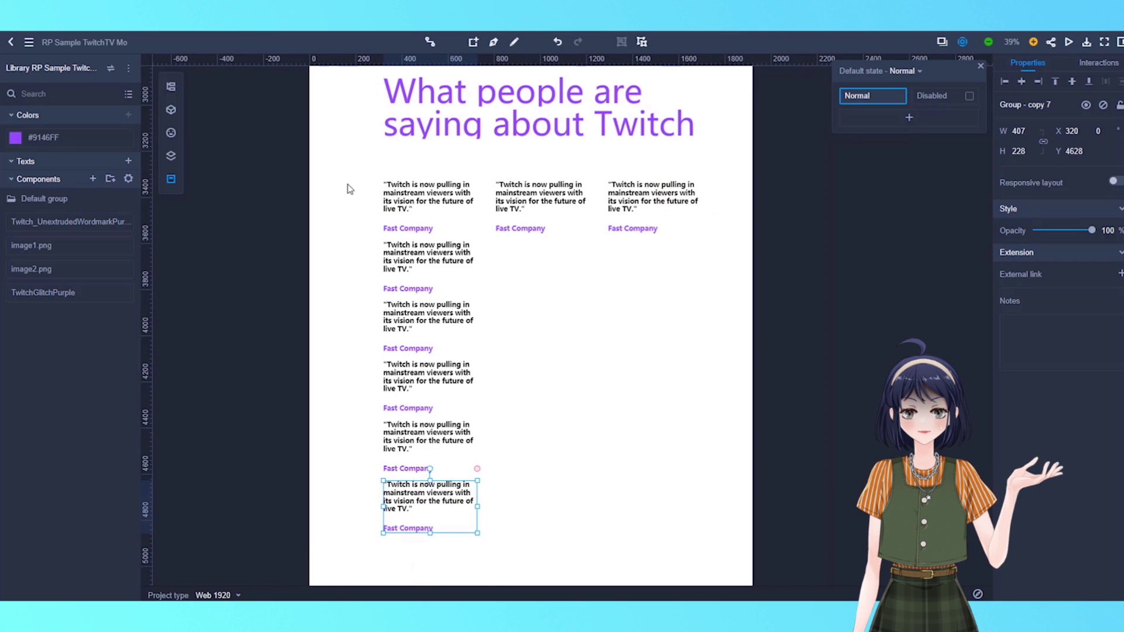
pyautogui.keyDown('shift'); pyautogui.click(435, 268); pyautogui.keyUp('shift')
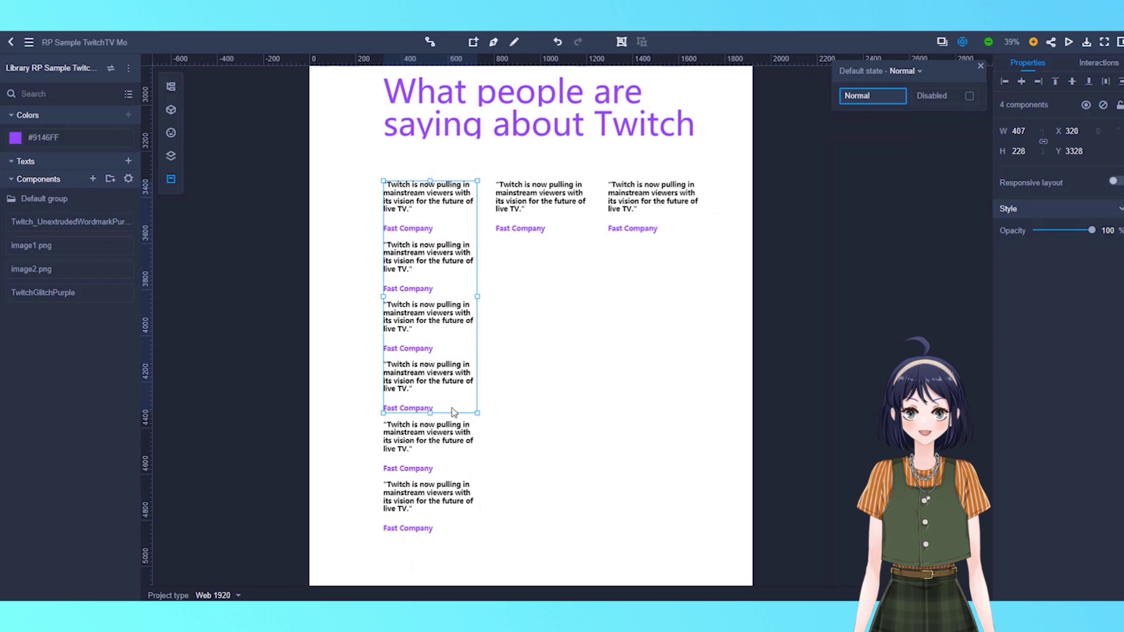
pyautogui.scroll(4, 448, 521)
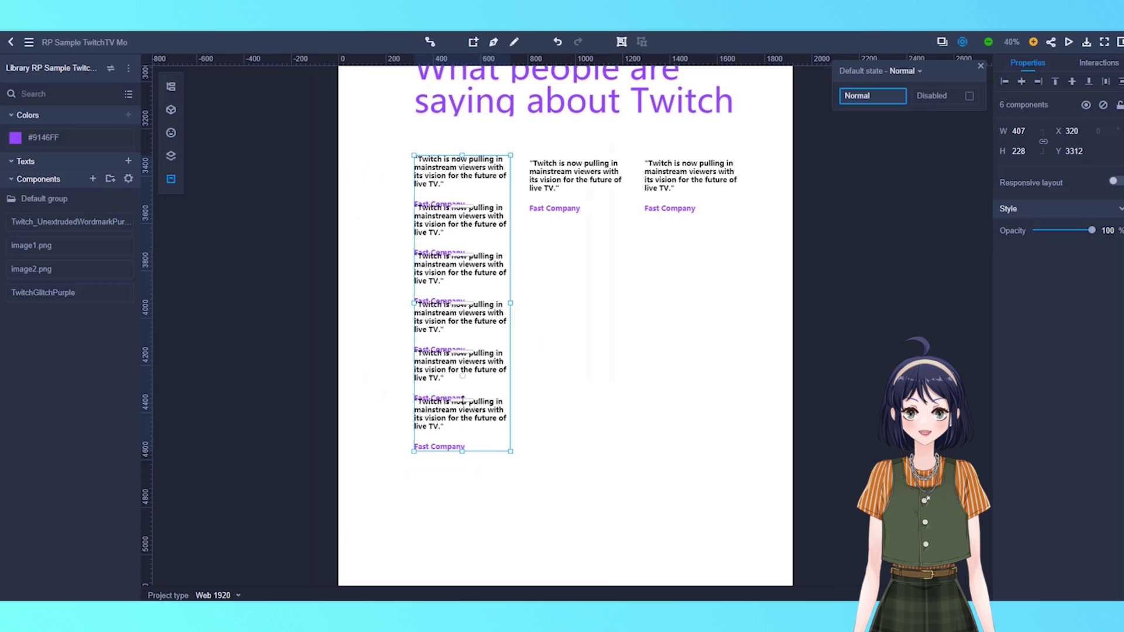
pyautogui.moveTo(463, 417); pyautogui.dragTo(522, 433)
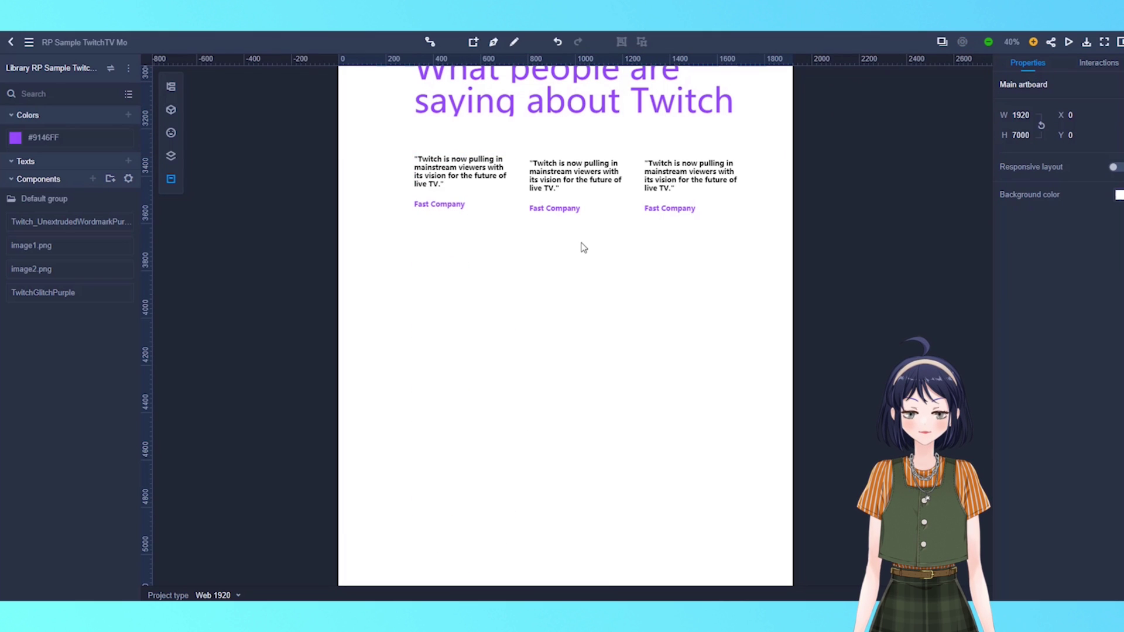
# Step: Realign the first quote group with the row and move the second and third groups closer to it
pyautogui.scroll(4, 586, 233)
pyautogui.moveTo(434, 150); pyautogui.dragTo(434, 157)
pyautogui.click(614, 302)
pyautogui.scroll(1, 613, 302)
pyautogui.scroll(-4, 614, 299)
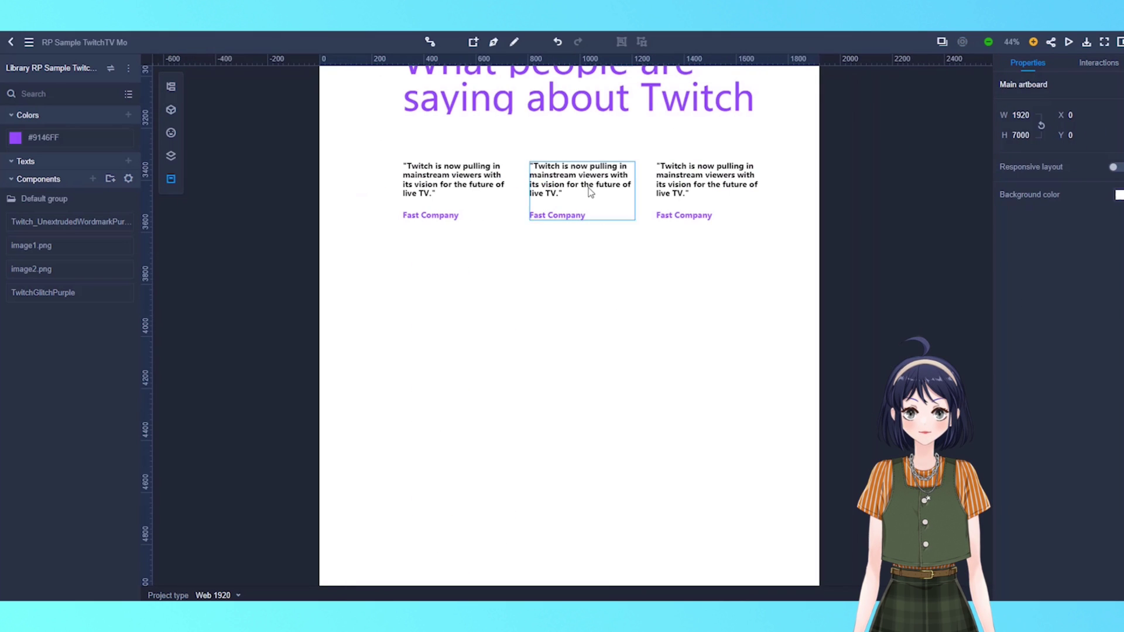
pyautogui.moveTo(585, 188); pyautogui.dragTo(578, 188)
pyautogui.moveTo(689, 196); pyautogui.dragTo(674, 194)
pyautogui.click(813, 265)
pyautogui.scroll(-1, 813, 265)
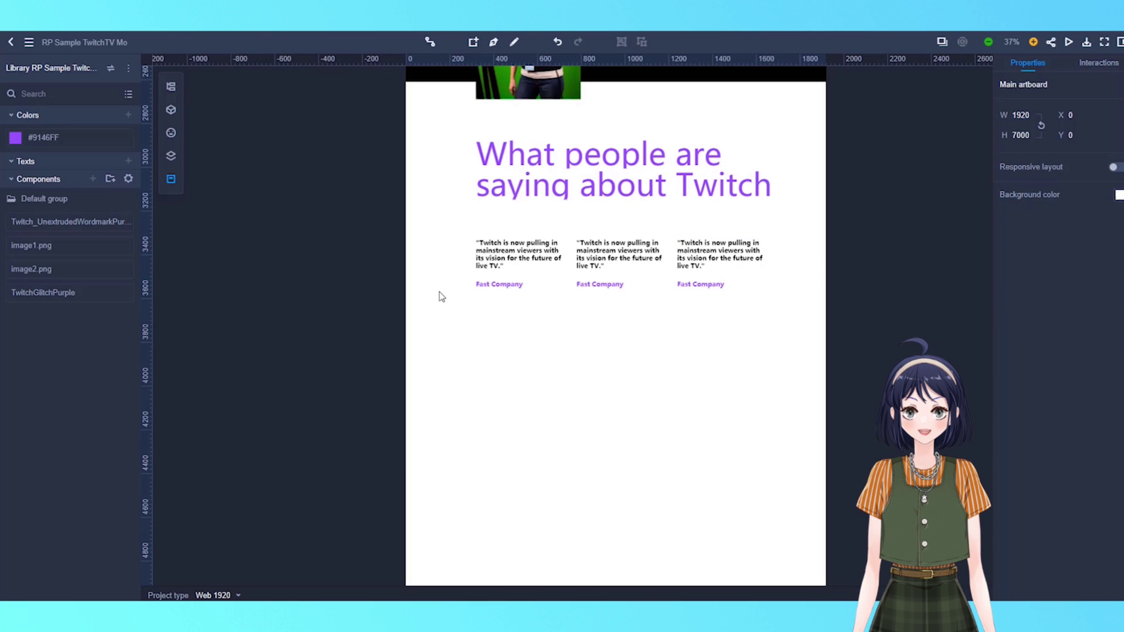
# Step: Insert image2.png from the asset library below the row of quotes
pyautogui.moveTo(31, 268); pyautogui.dragTo(547, 409)
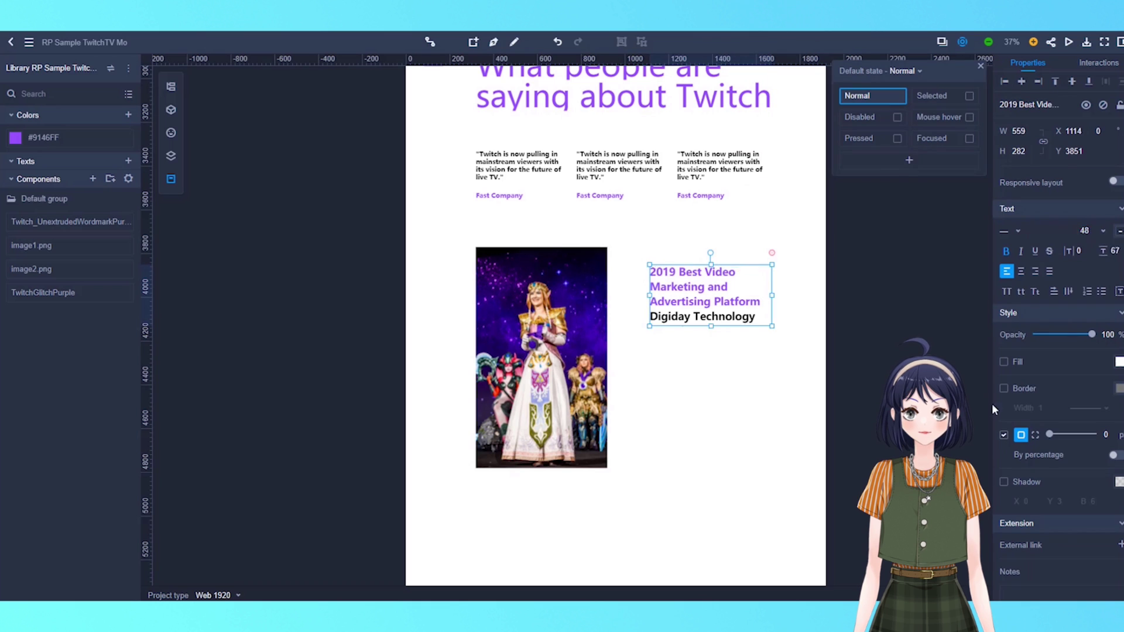
# Step: Separate "Digiday Technology Awards" from the 2019 award title with a blank line, enlarge the text box, and set its line height to 48
pyautogui.doubleClick(760, 301)
pyautogui.press('Return')
pyautogui.click(759, 342)
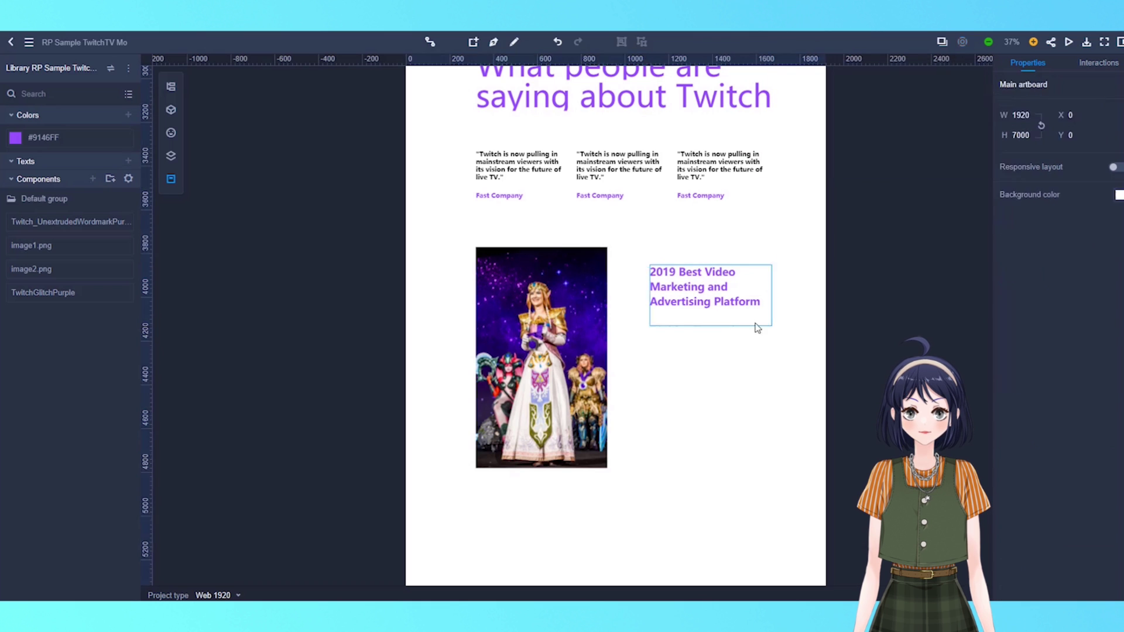
pyautogui.click(755, 322)
pyautogui.moveTo(772, 326); pyautogui.dragTo(787, 337)
pyautogui.moveTo(717, 303); pyautogui.dragTo(710, 286)
pyautogui.tripleClick(697, 315)
pyautogui.click(1114, 250)
# Step: Duplicate the award text twice downward and change one copy to "2018 Hottest Platform" with "AdWeek's Digital Hot List"
pyautogui.hotkey('ctrl', 'd')
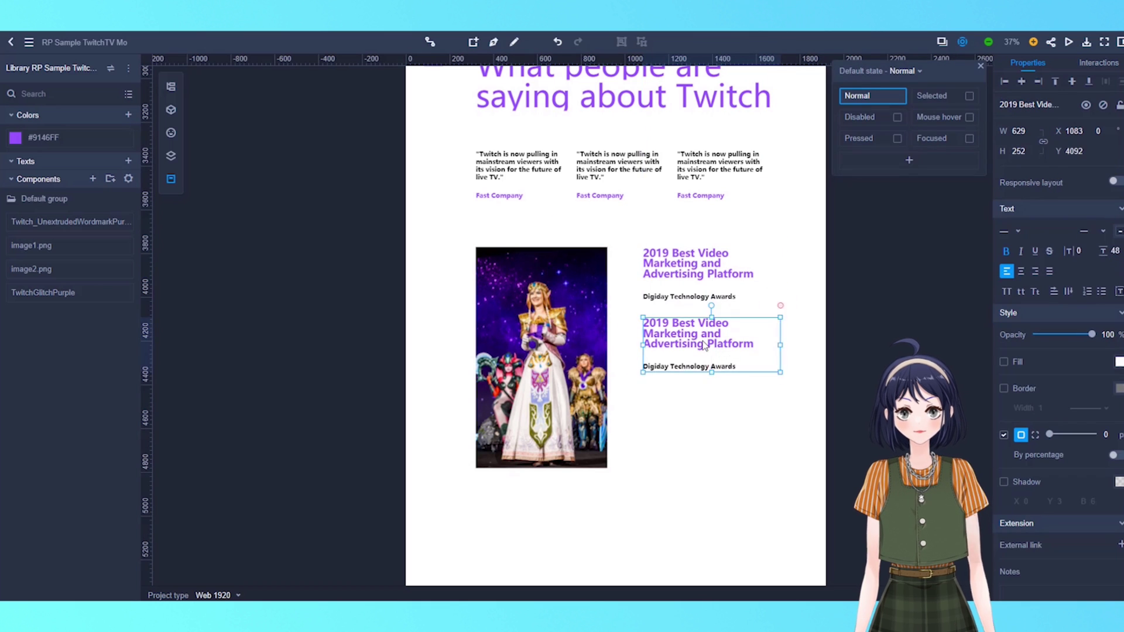
pyautogui.hotkey('ctrl', 'd')
pyautogui.write('2018 Hottest Platform')
pyautogui.write("AdWeek's Digital Hot List")
pyautogui.moveTo(754, 417); pyautogui.dragTo(656, 398)
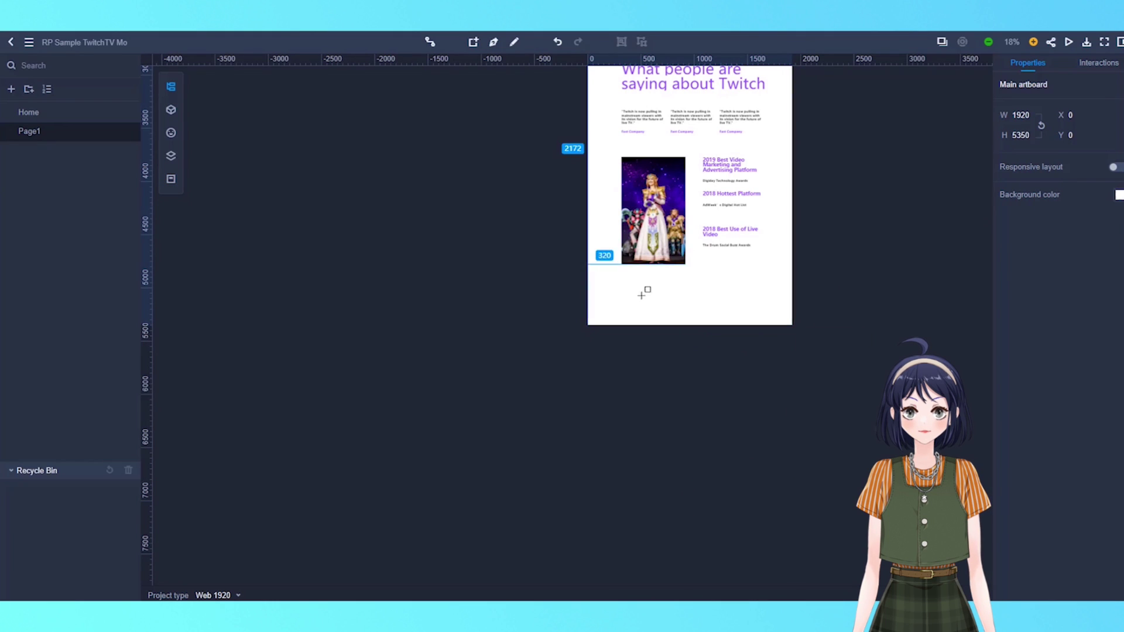
# Step: Draw a full-width black rectangle, about 1922 by 602, across the artboard's lower end at Y 4748 and send it behind image2.png
pyautogui.moveTo(587, 264); pyautogui.dragTo(792, 327)
pyautogui.scroll(3, 702, 269)
pyautogui.rightClick(672, 311)
pyautogui.moveTo(736, 190)
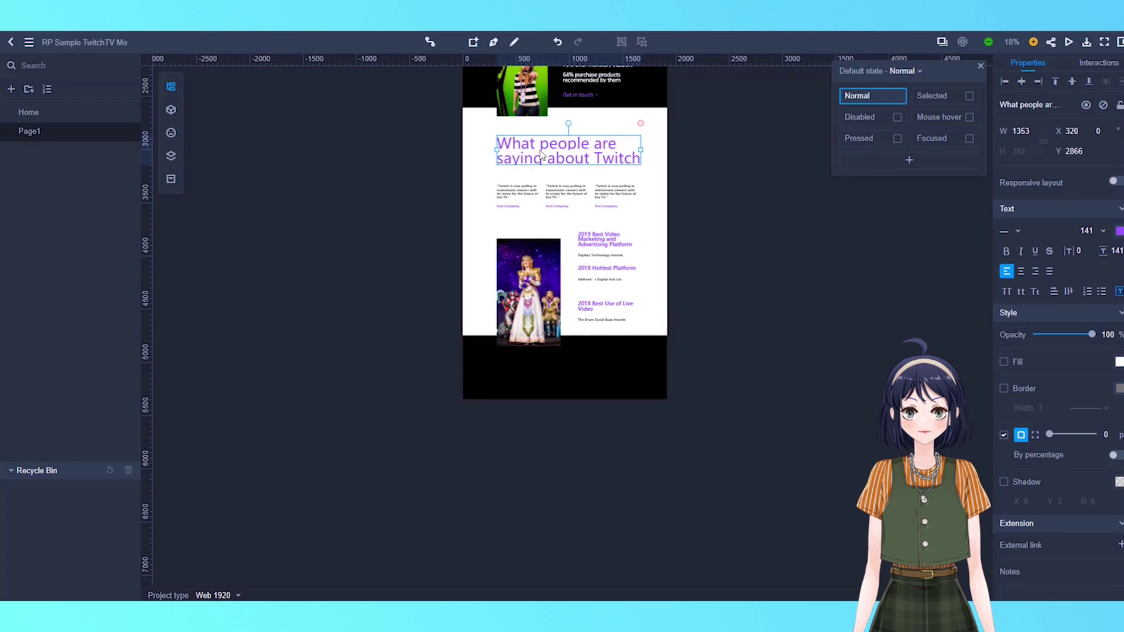
# Step: Copy the "What people are saying about Twitch" heading into the lower black section as "Meet our Audience" and enlarge the arrow icon beside it
pyautogui.moveTo(545, 149); pyautogui.dragTo(541, 370)
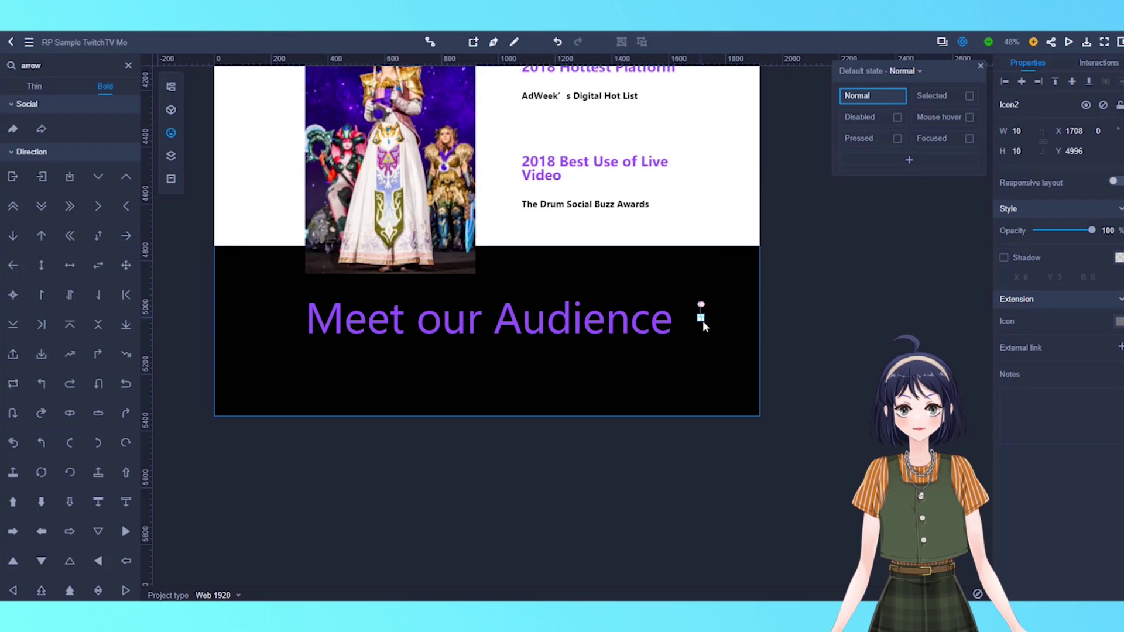
pyautogui.moveTo(703, 321); pyautogui.dragTo(735, 345)
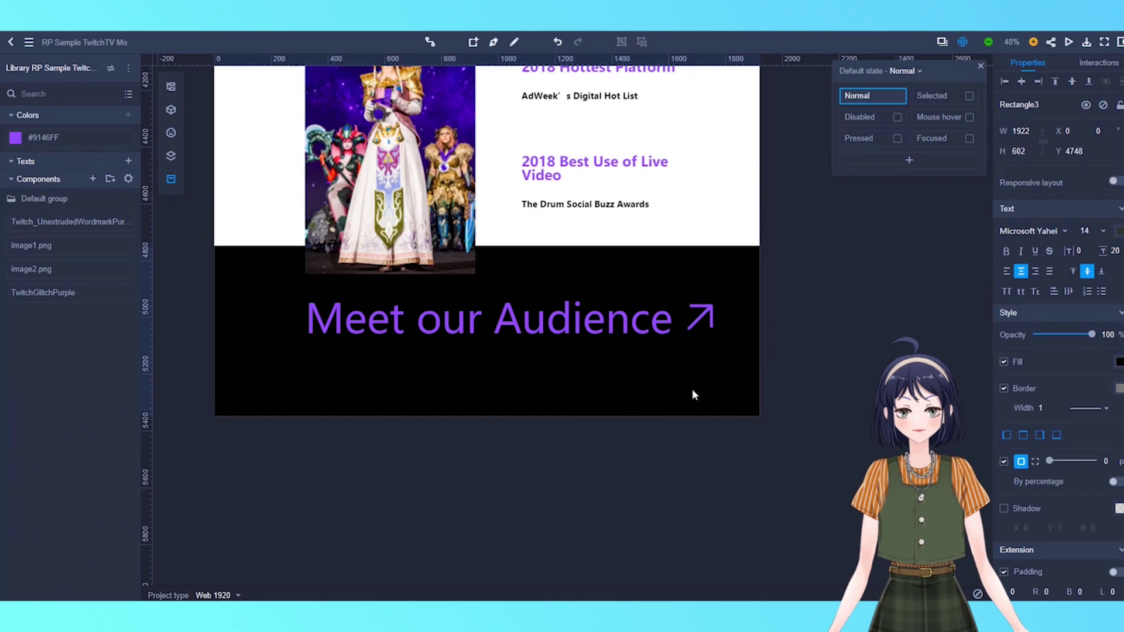
# Step: Preview the page and look through it from the hero heading down to the awards section
pyautogui.scroll(-3, 761, 378)
pyautogui.click(830, 366)
pyautogui.scroll(-3, 831, 367)
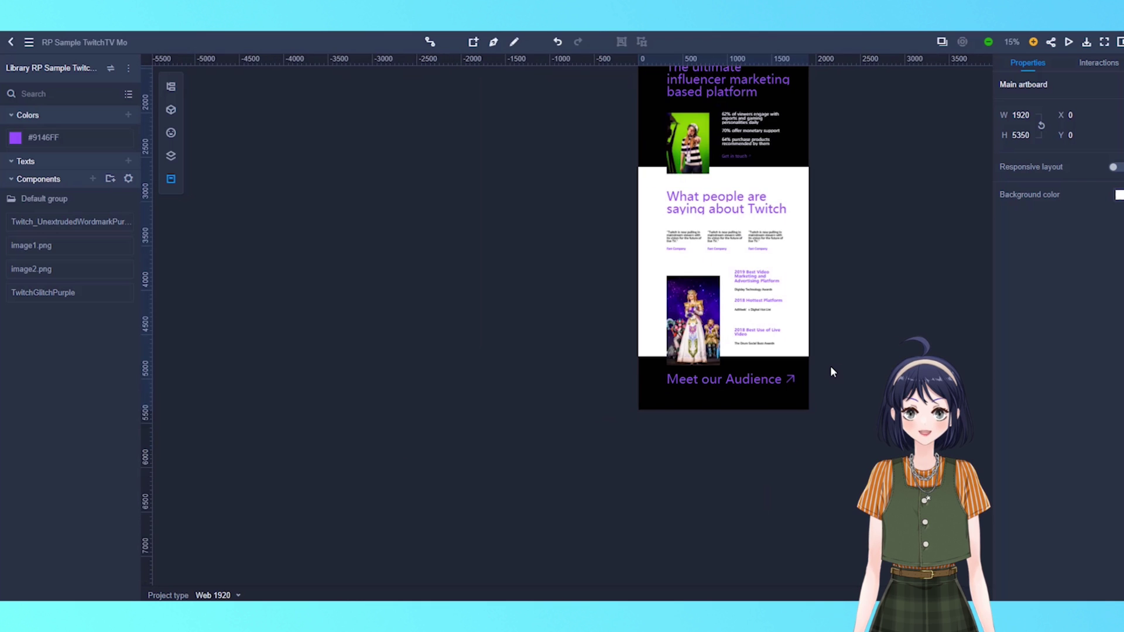
pyautogui.moveTo(861, 284); pyautogui.dragTo(716, 518)
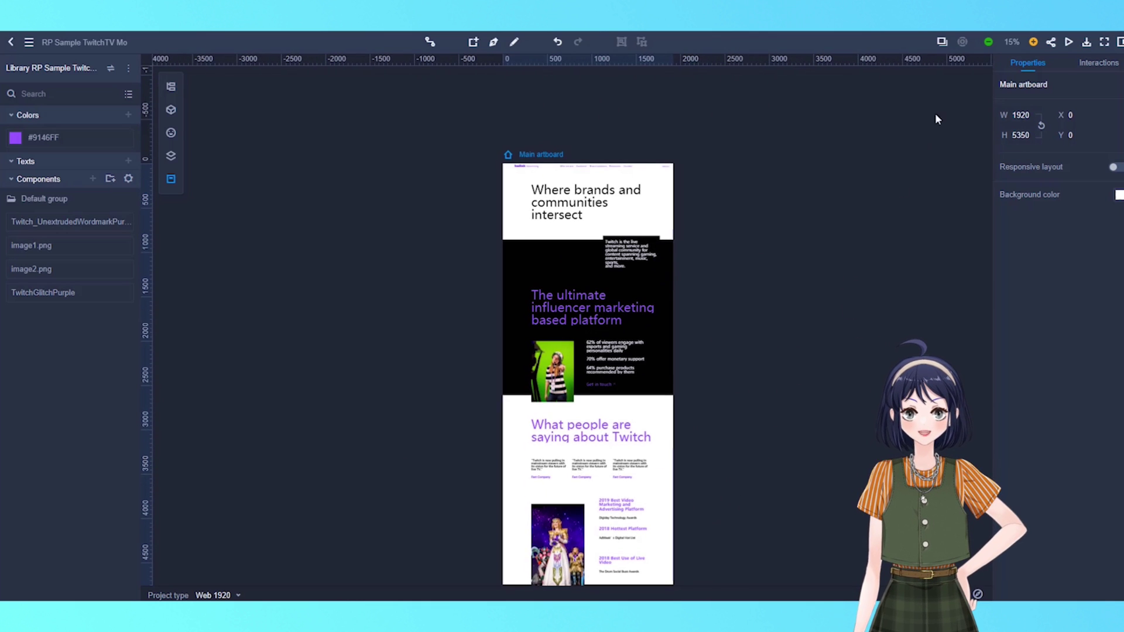
pyautogui.click(1068, 42)
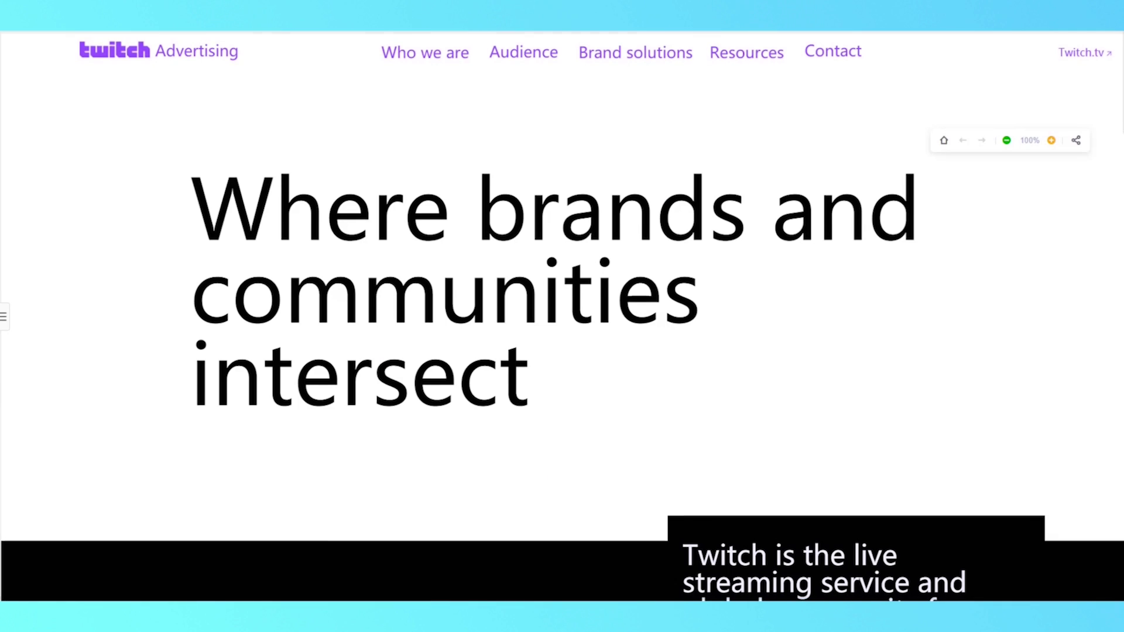
pyautogui.scroll(-3, 562, 317)
pyautogui.scroll(-7, 563, 317)
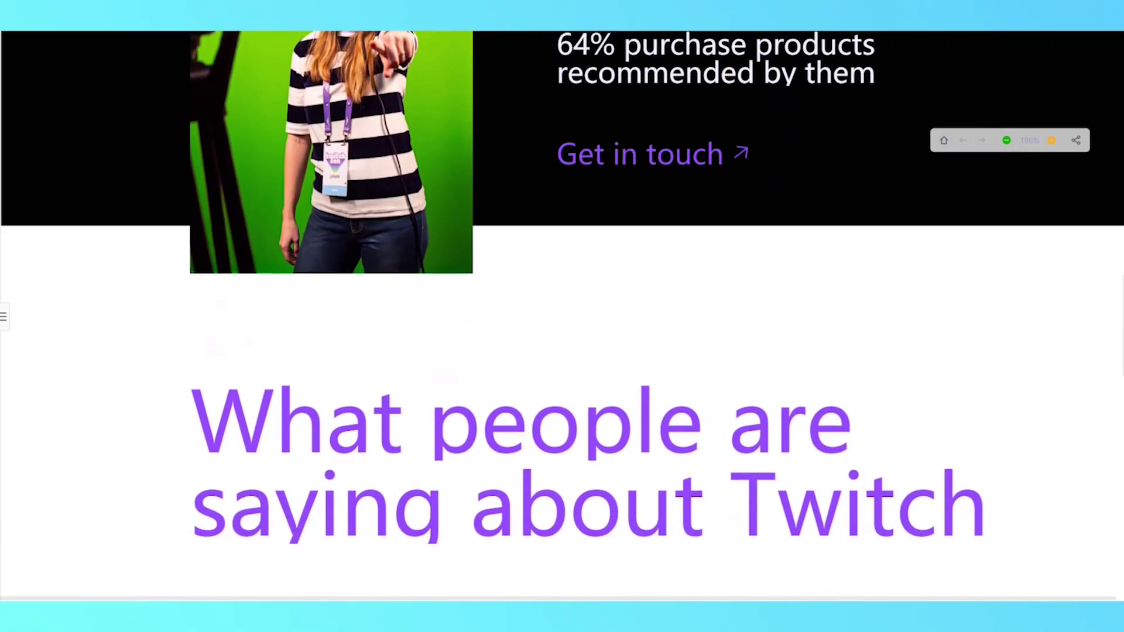
pyautogui.scroll(-12, 562, 316)
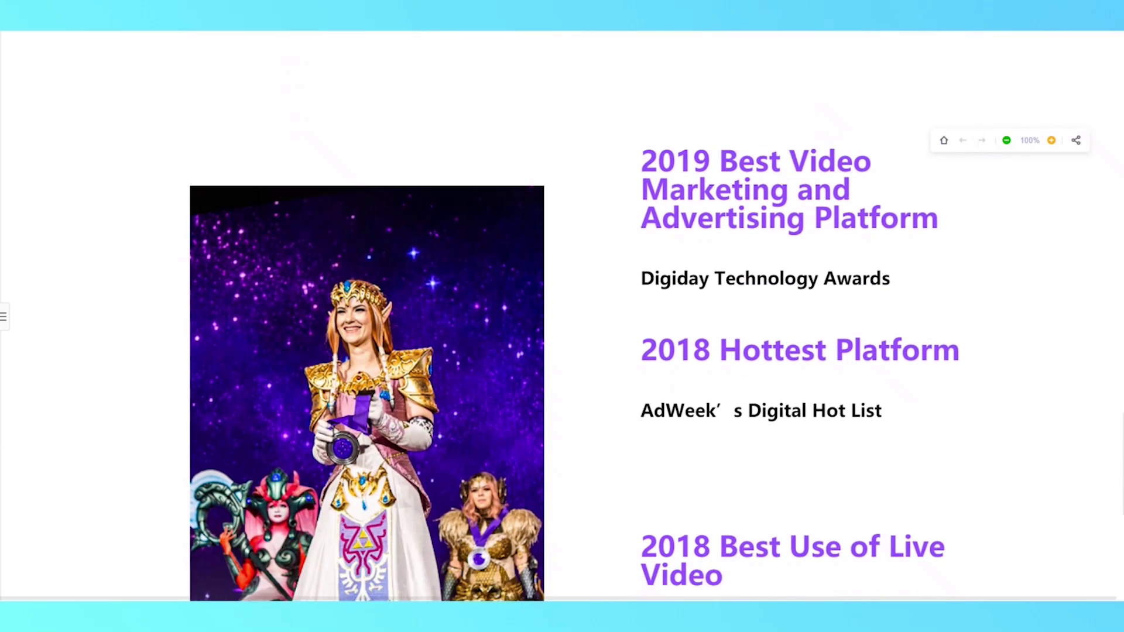